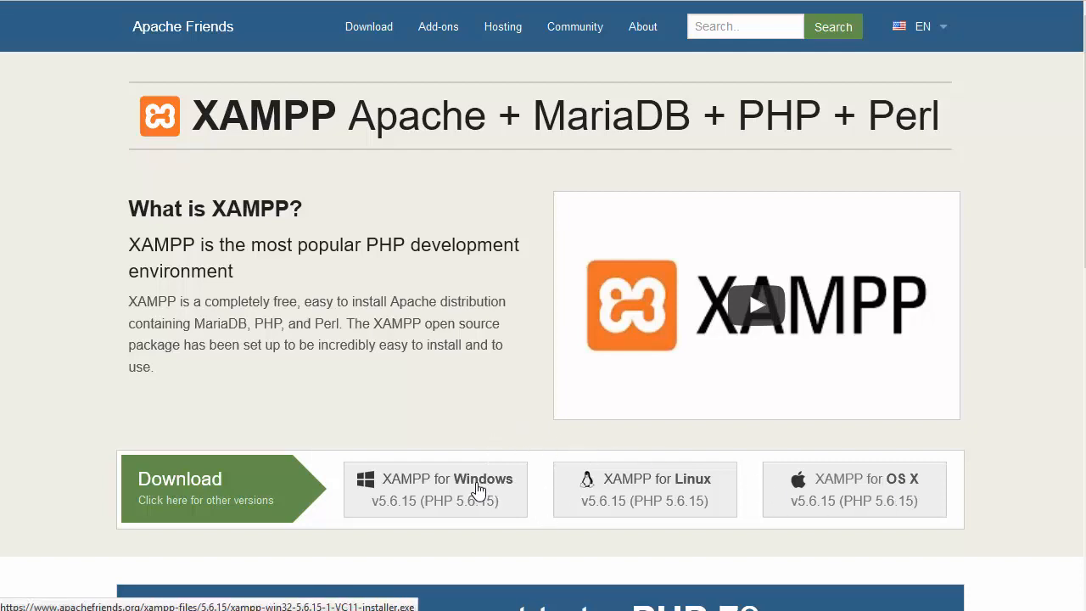
- Download the XAMPP 5.6.15 installer for Windows and save the file
click(477, 490)
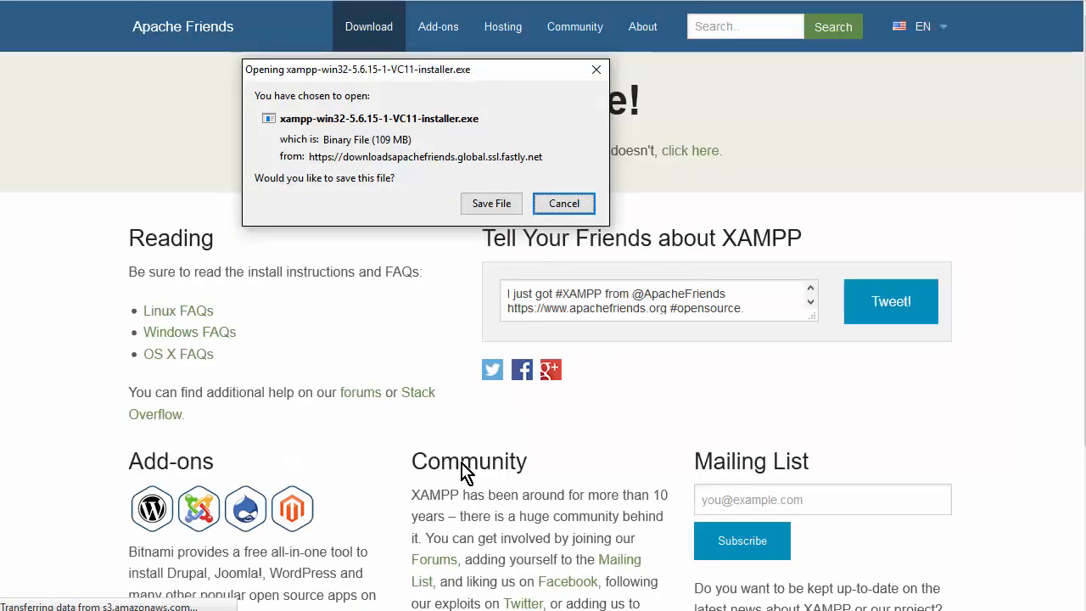
click(491, 204)
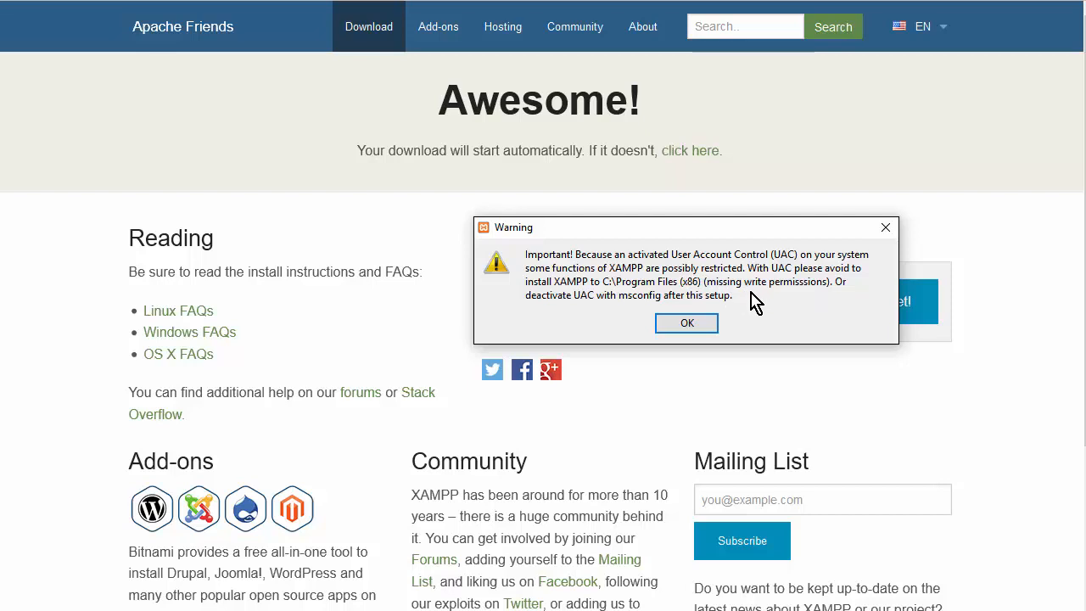
- Acknowledge the UAC warning and install XAMPP with all components into C:\xampp, keeping the Bitnami information option on
click(692, 329)
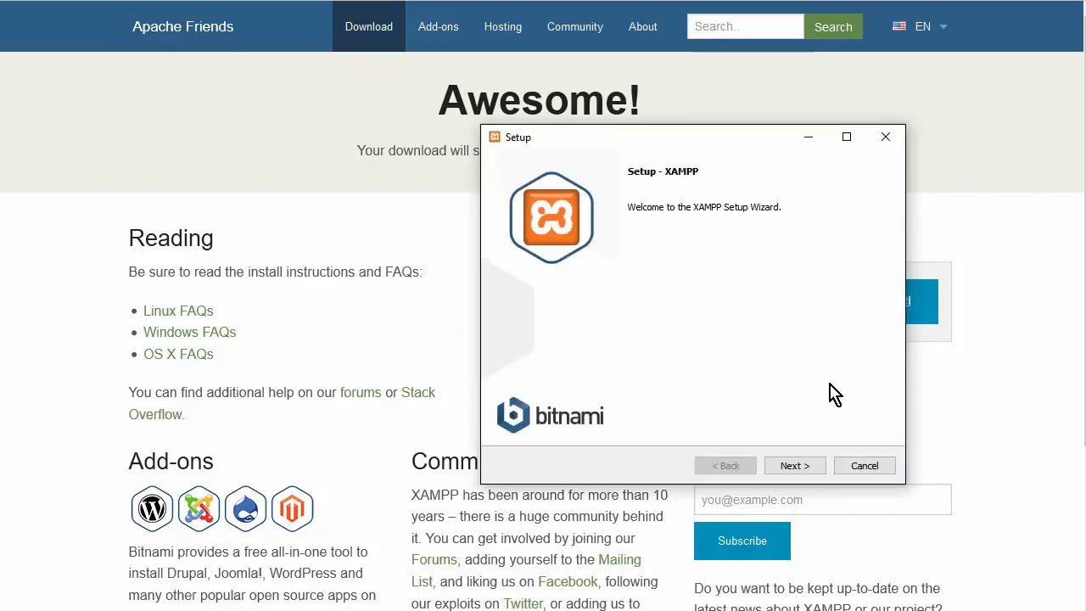
click(808, 471)
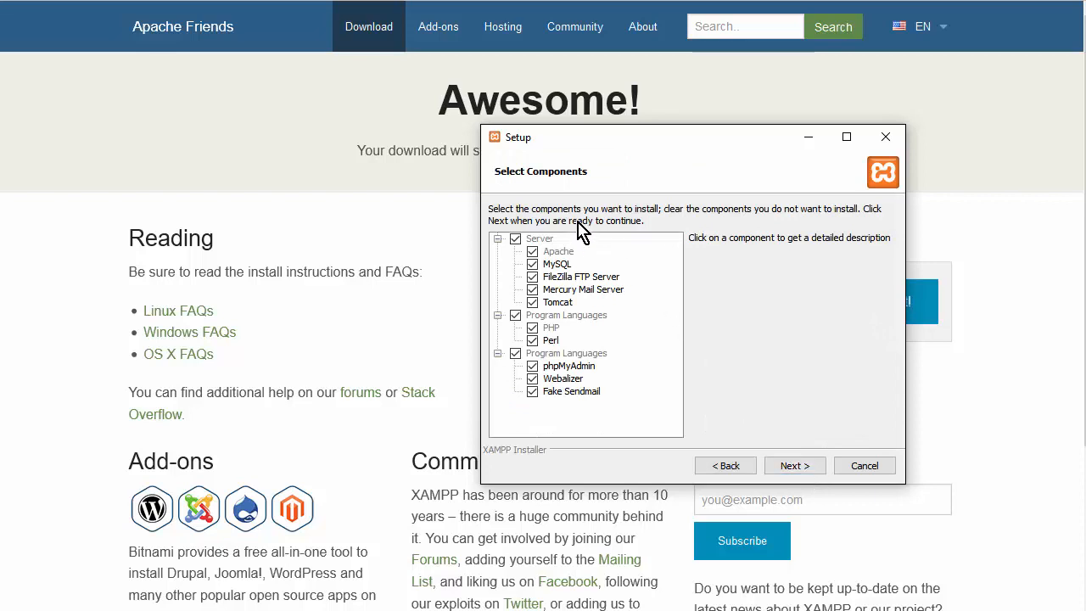
click(797, 472)
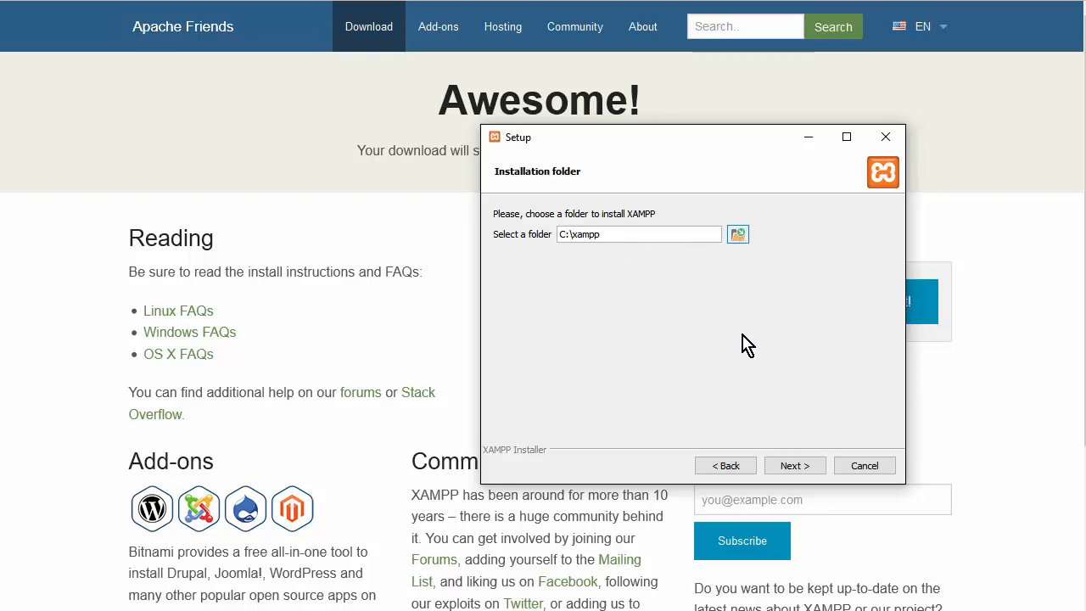
click(789, 465)
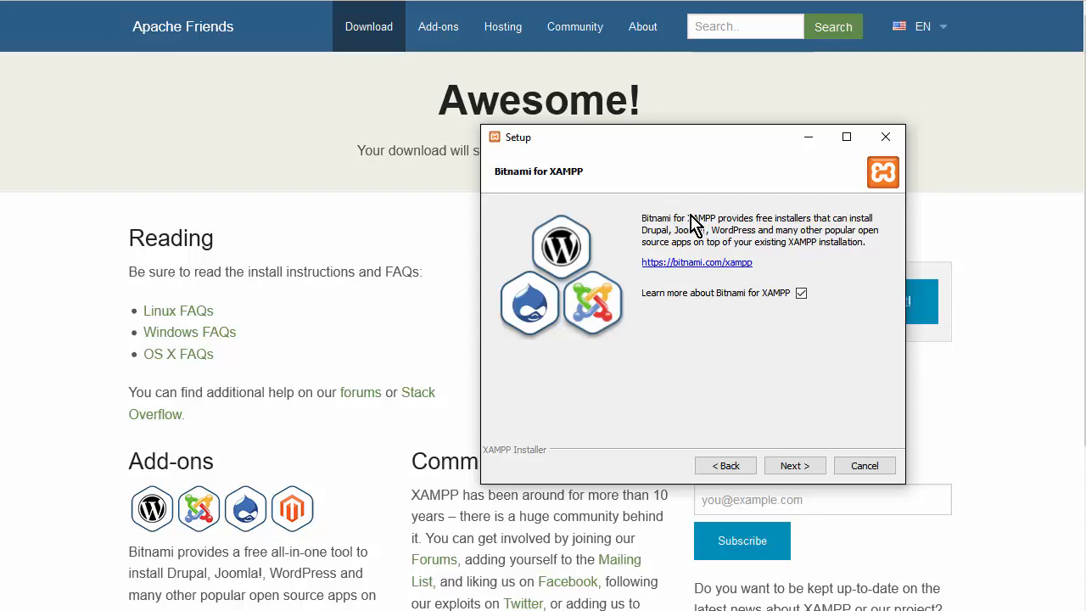
click(794, 466)
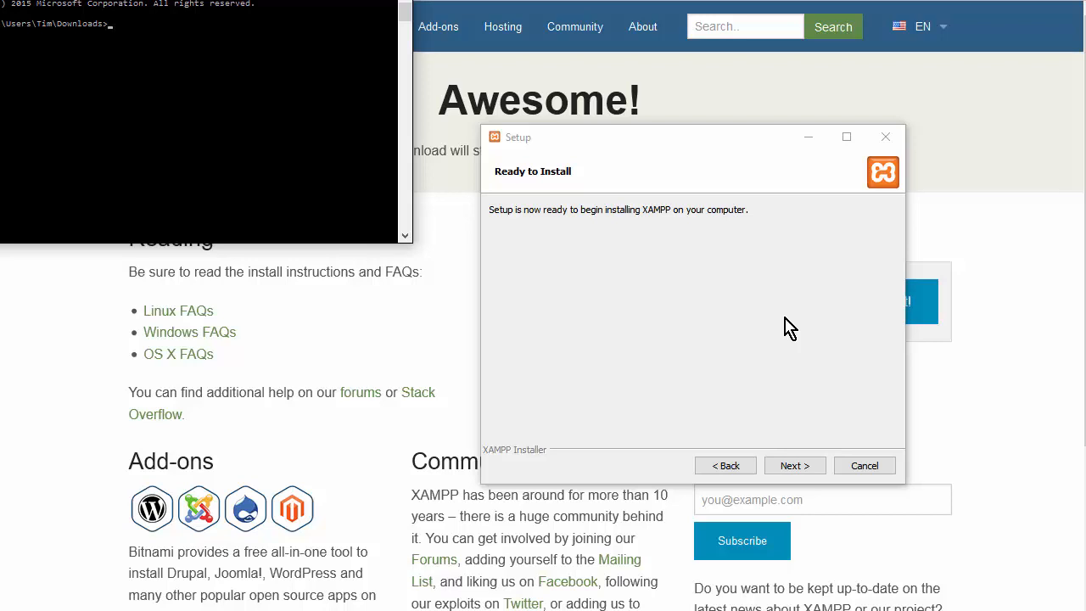
click(795, 468)
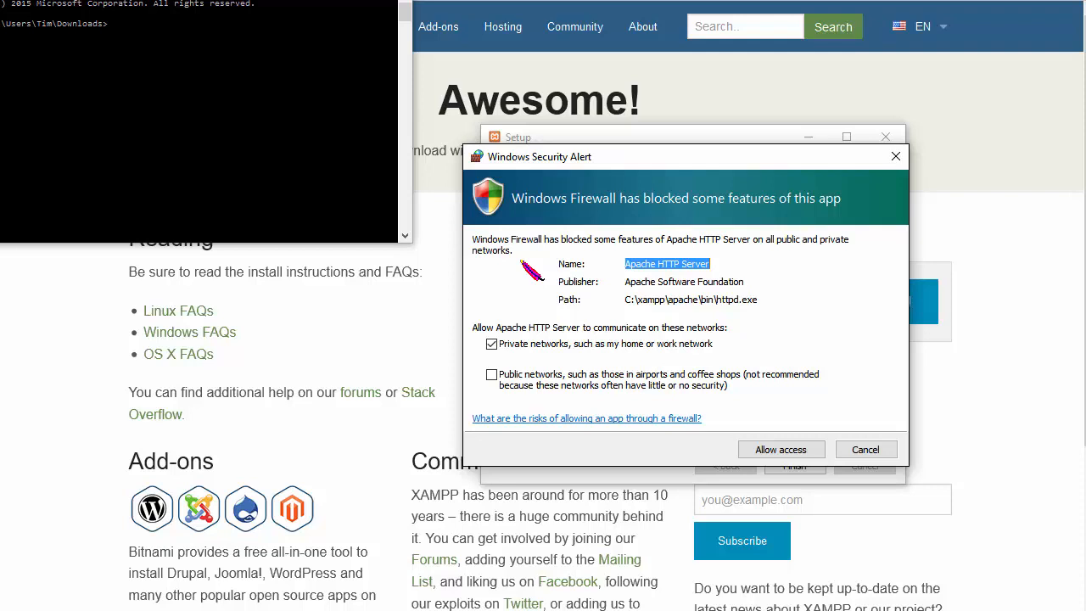
- Allow Apache HTTP Server through the firewall on private networks and finish the setup with the Control Panel starting
click(767, 455)
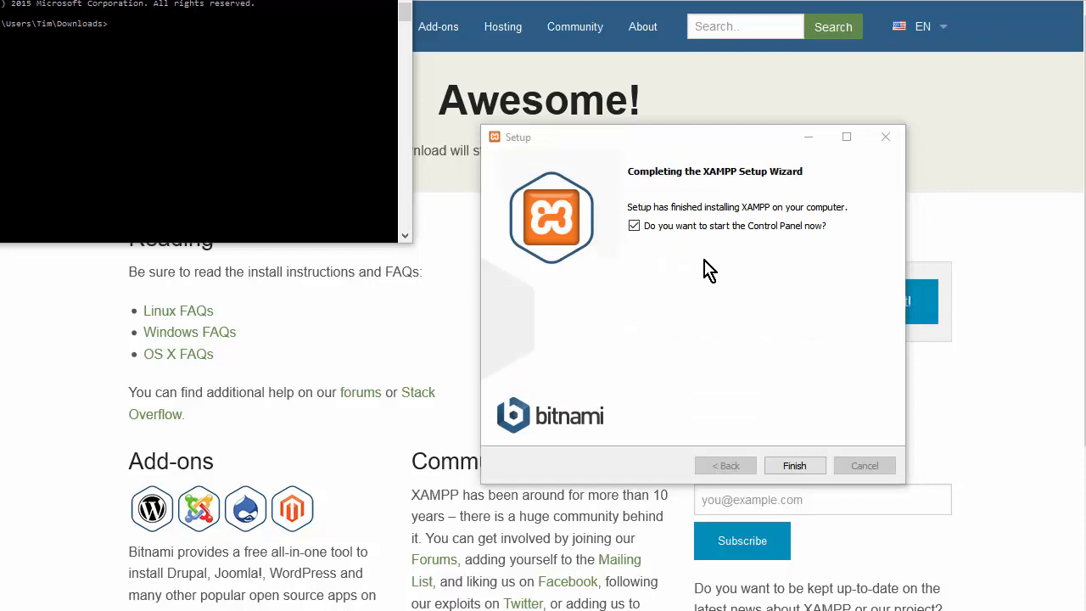
click(795, 465)
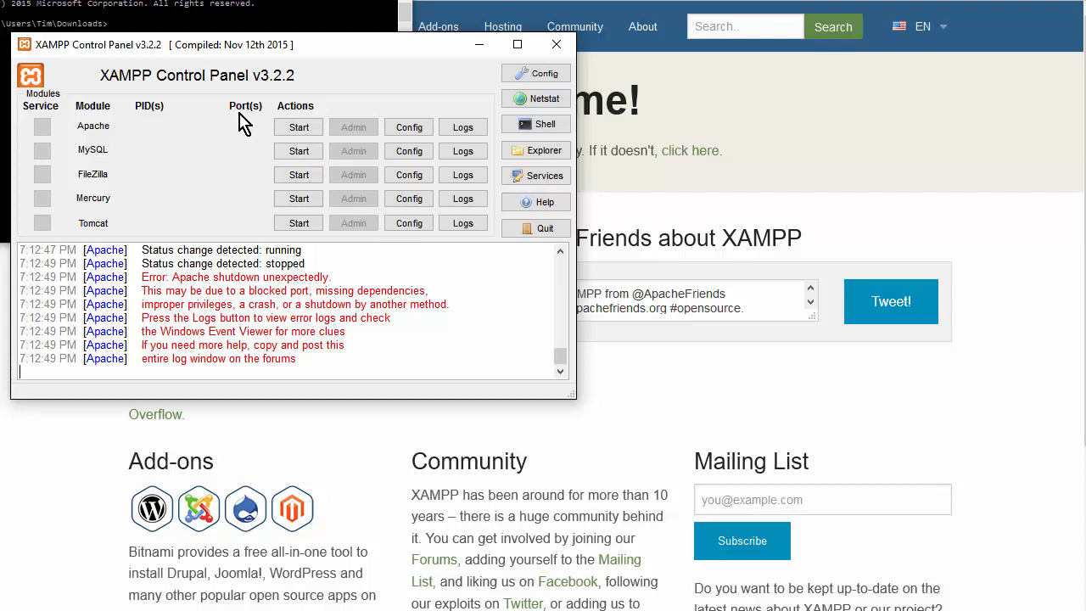
- Try to start the Apache module, and close the XAMPP Control Panel
click(307, 134)
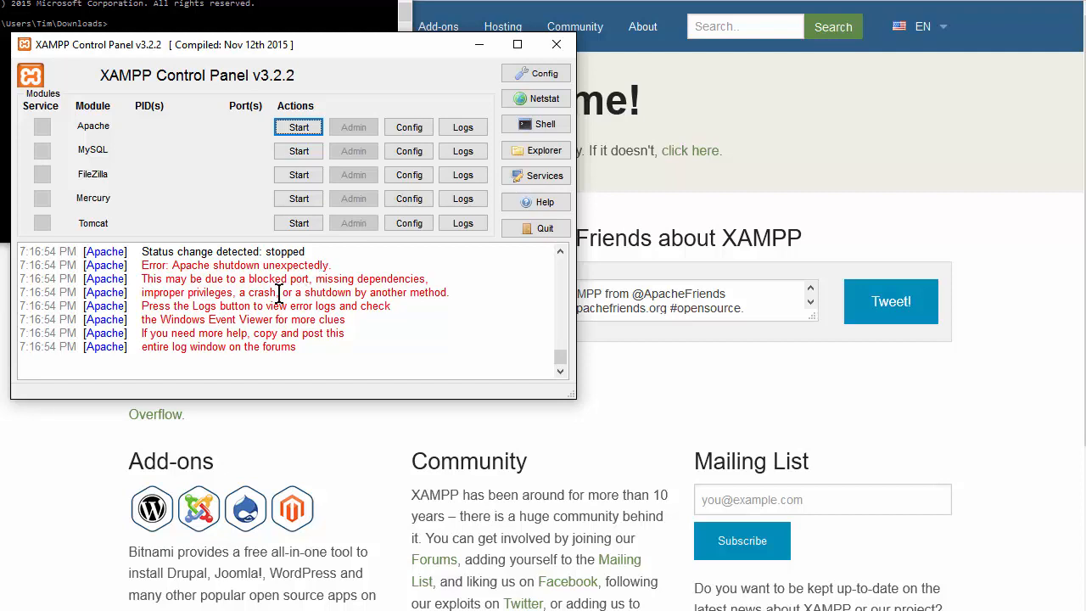
click(558, 47)
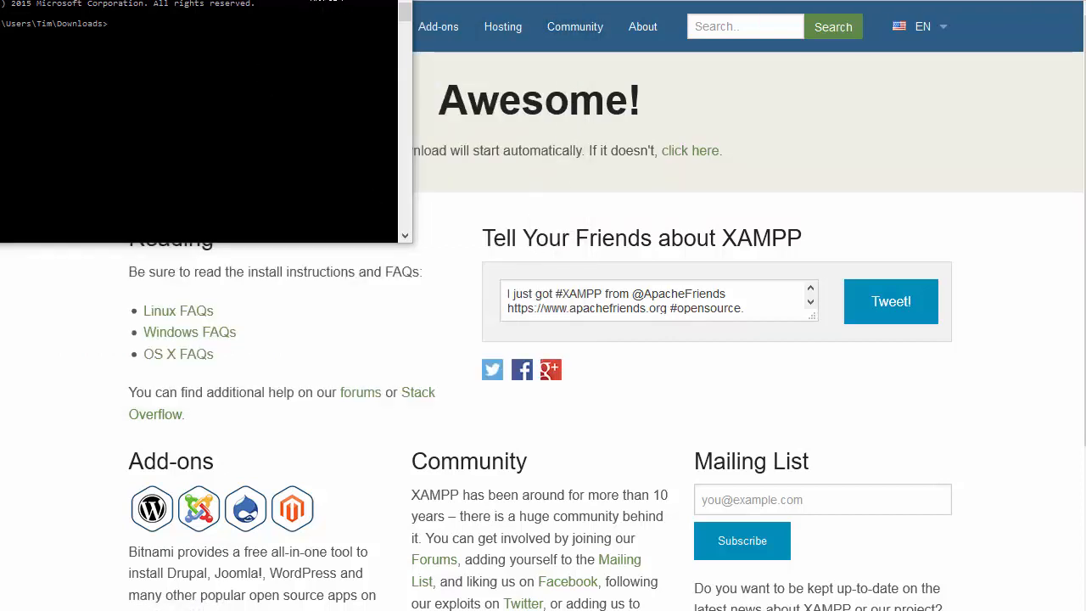
click(395, 108)
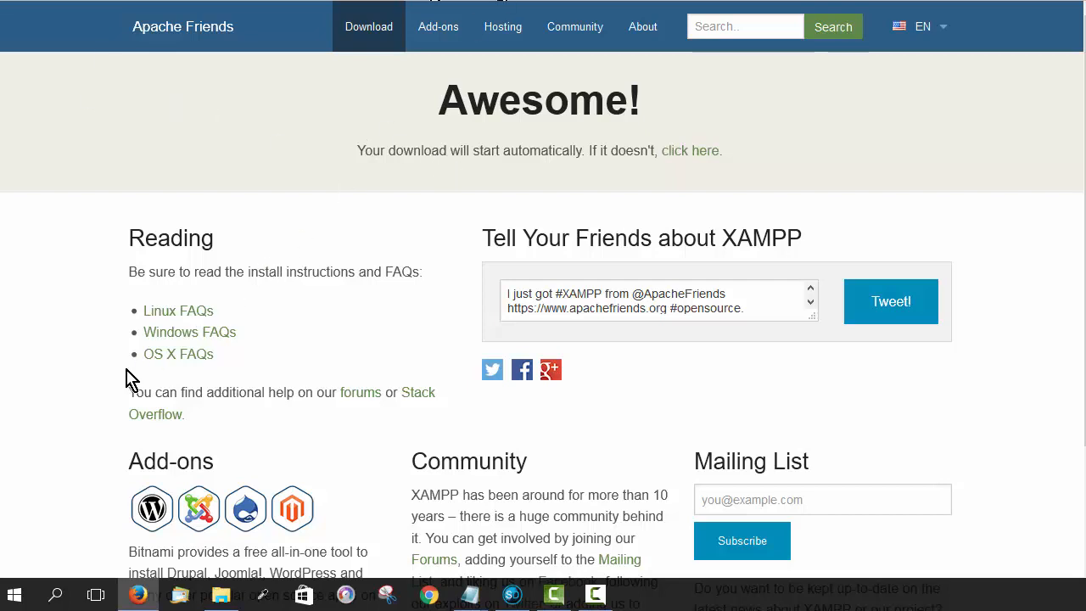
- Launch the XAMPP Control Panel as administrator and start the MySQL module
click(17, 596)
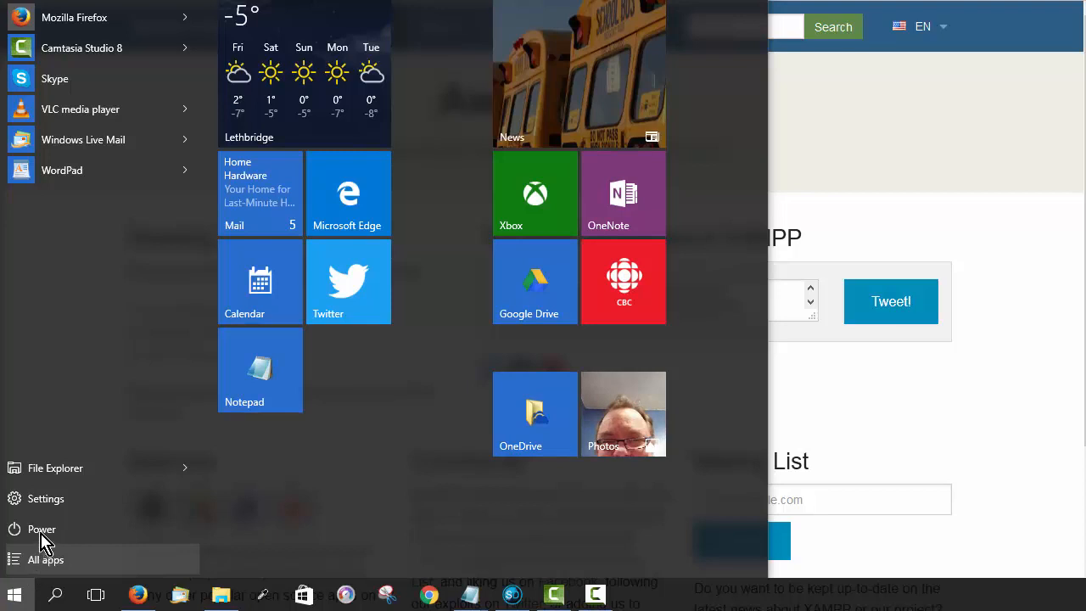
click(42, 556)
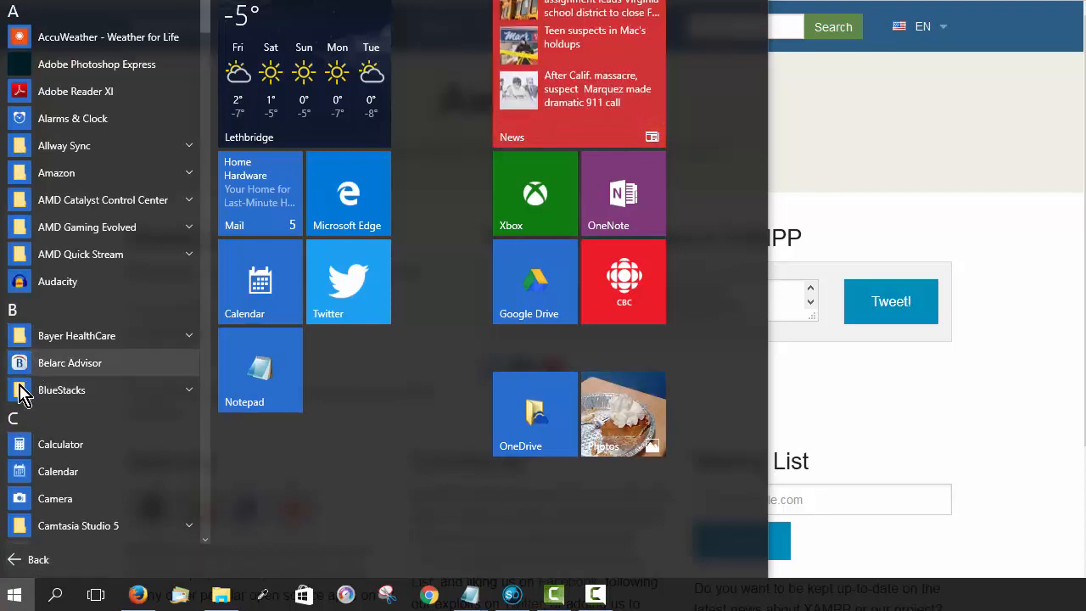
click(16, 424)
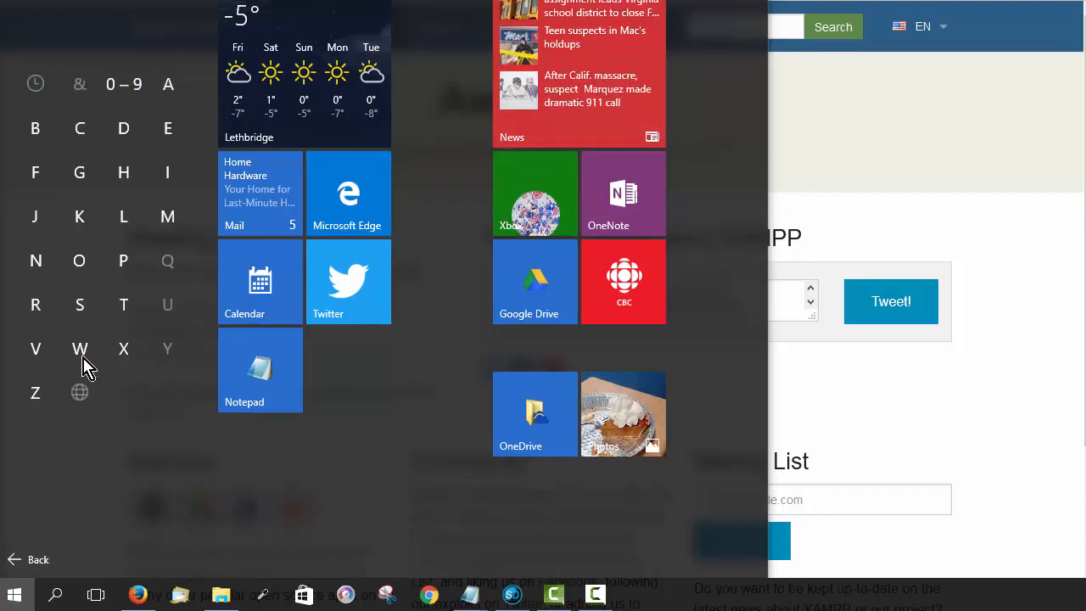
click(124, 349)
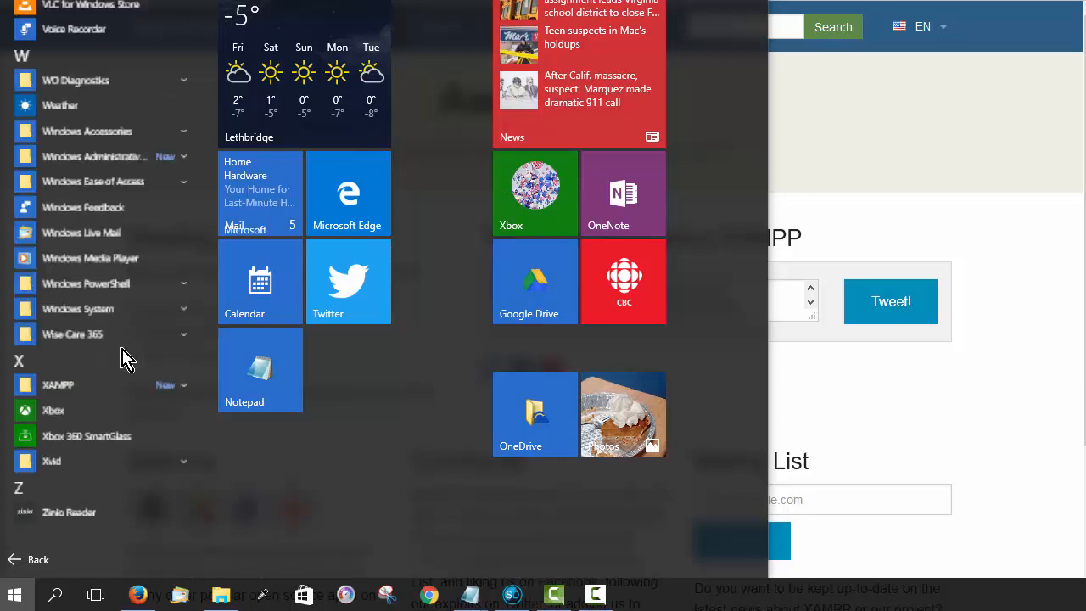
click(151, 408)
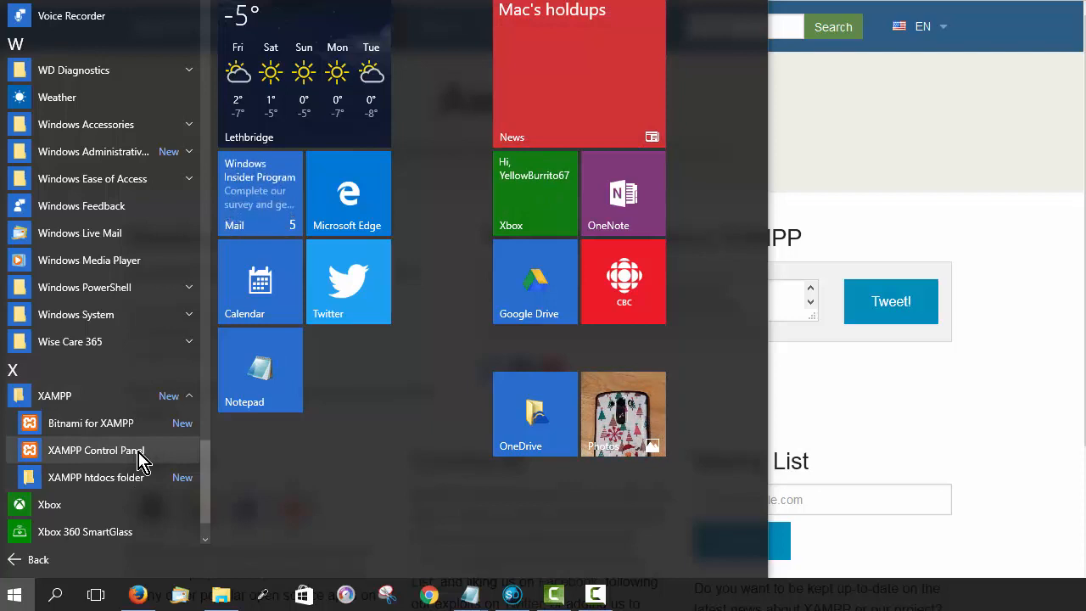
right_click(140, 461)
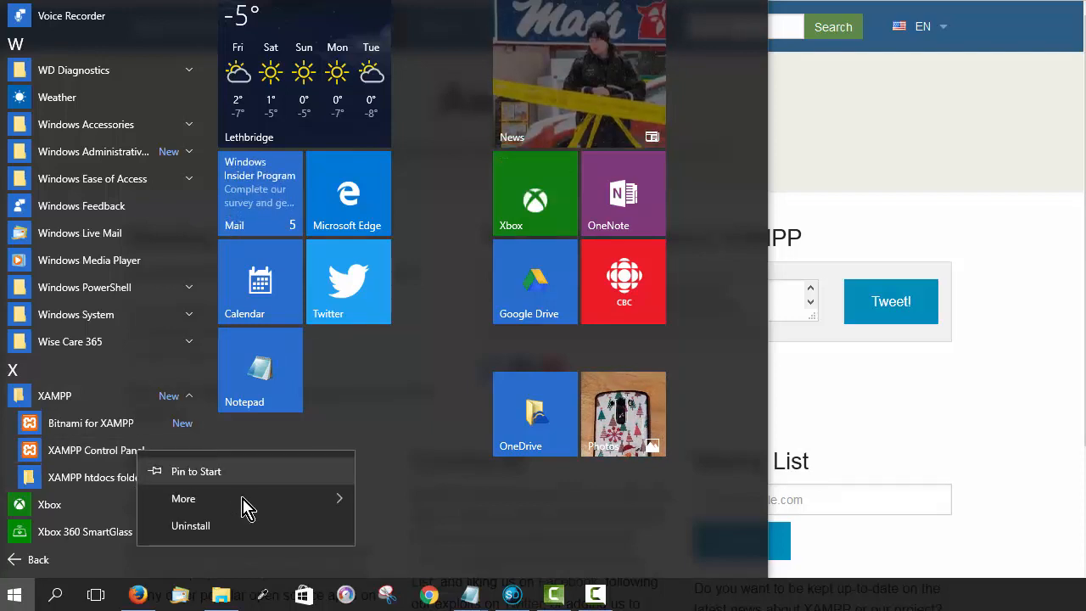
mouse_move(248, 503)
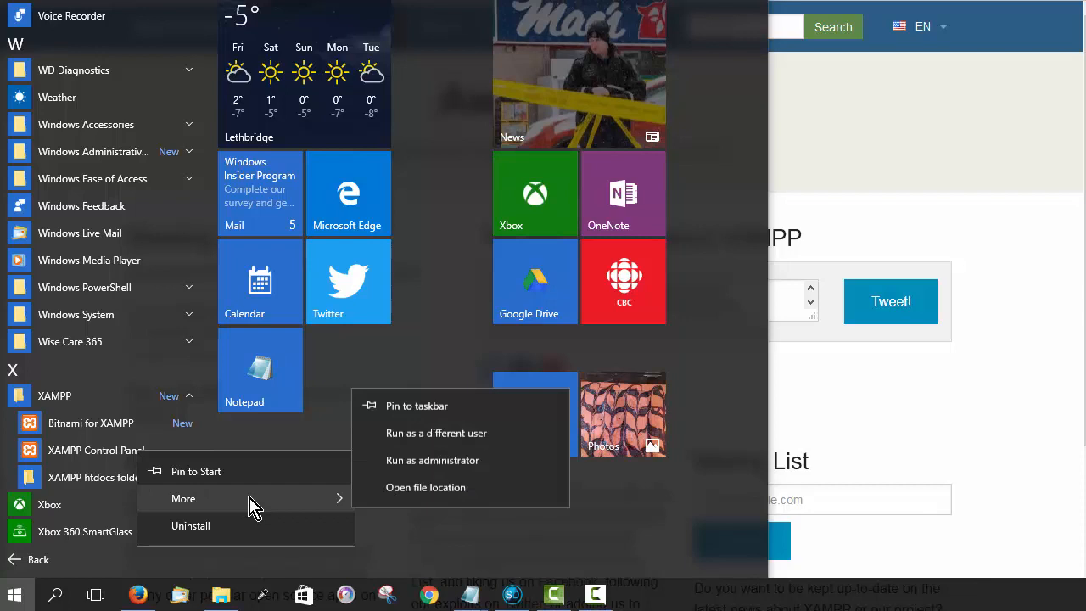
click(465, 466)
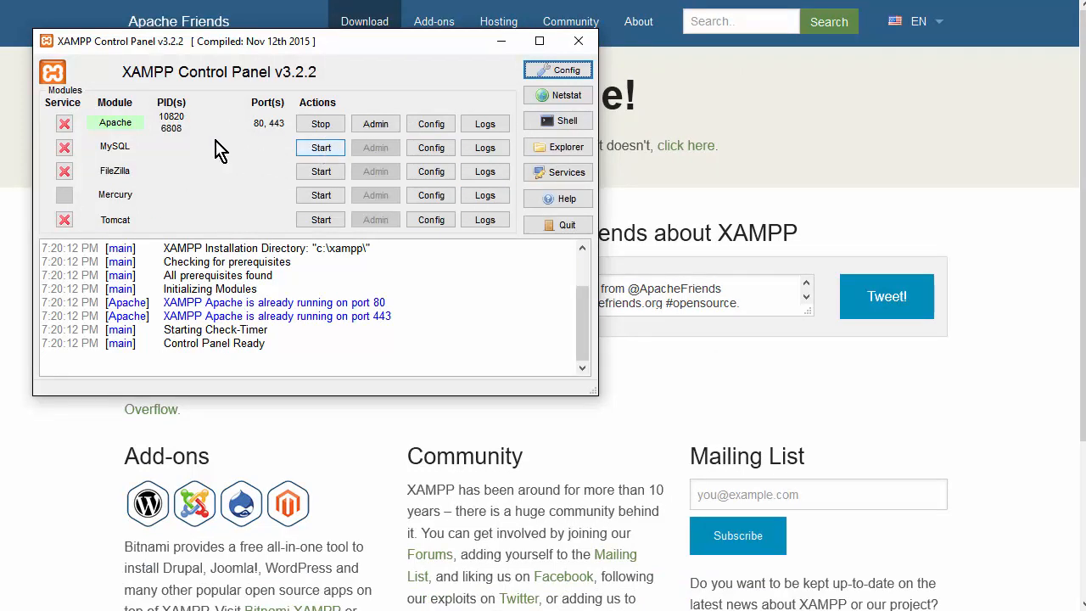
click(320, 147)
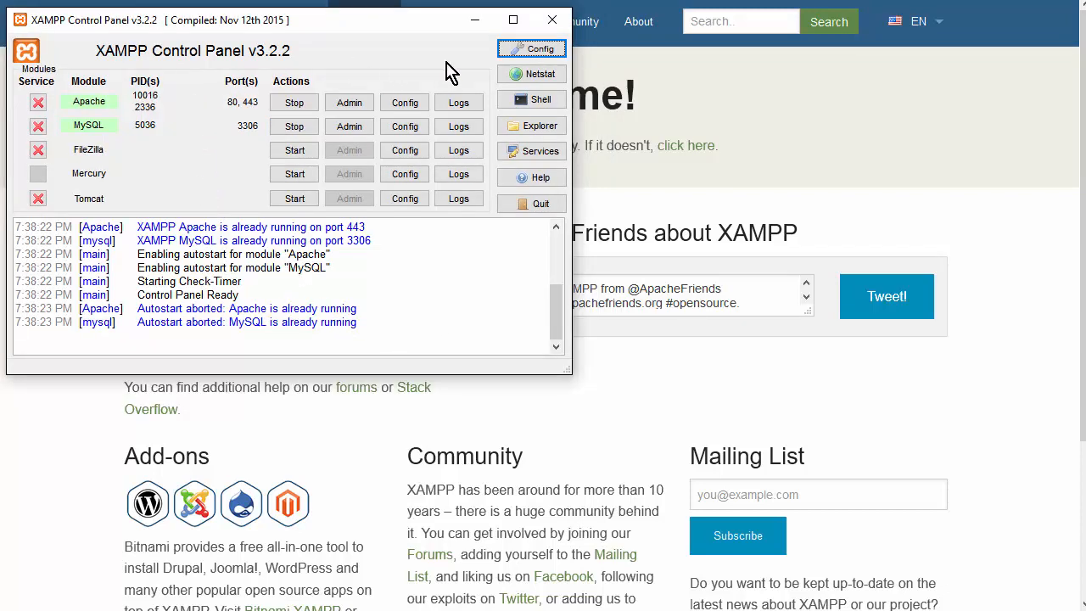
- Configure the Control Panel to autostart Apache and MySQL and to start minimized
click(521, 51)
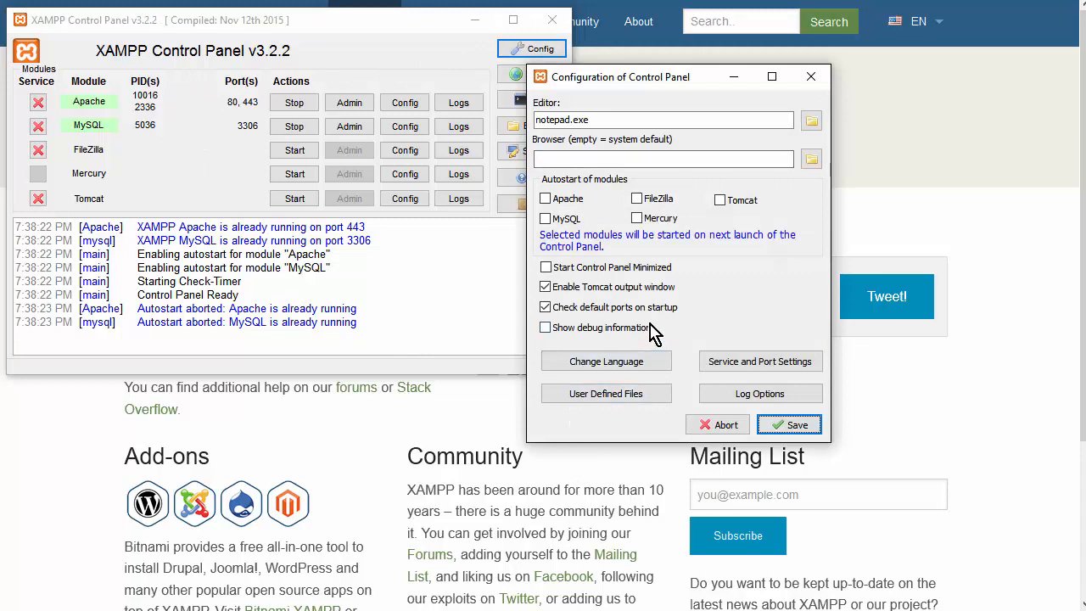
click(545, 200)
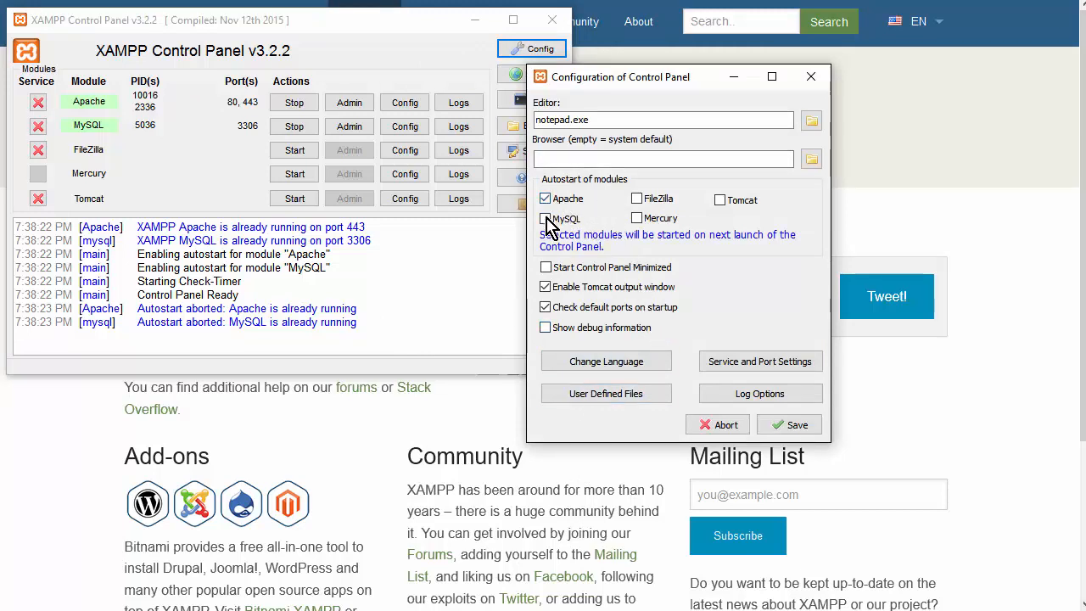
click(546, 220)
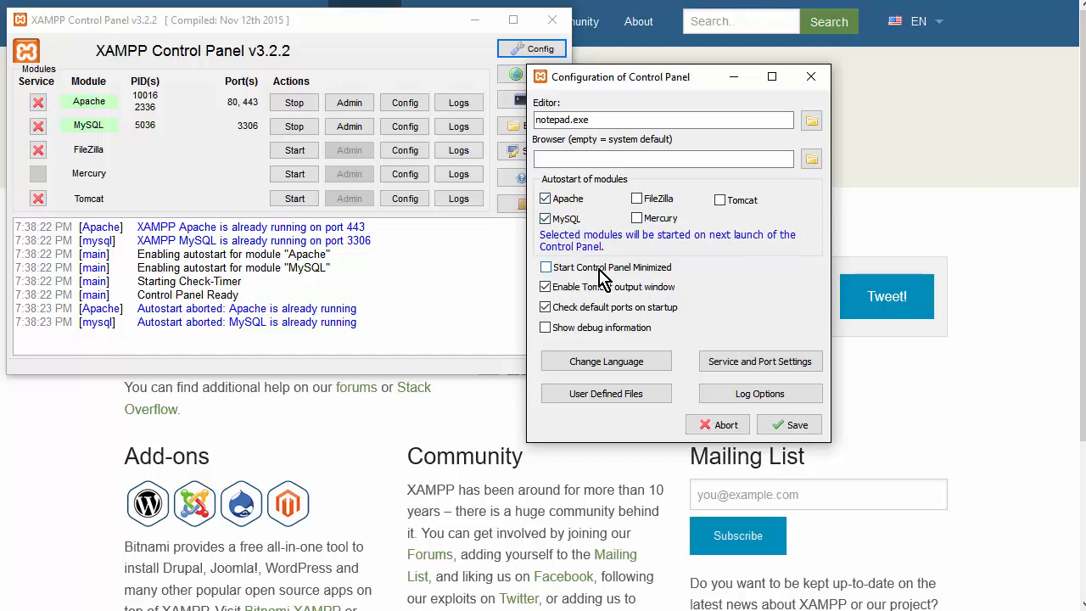
click(547, 267)
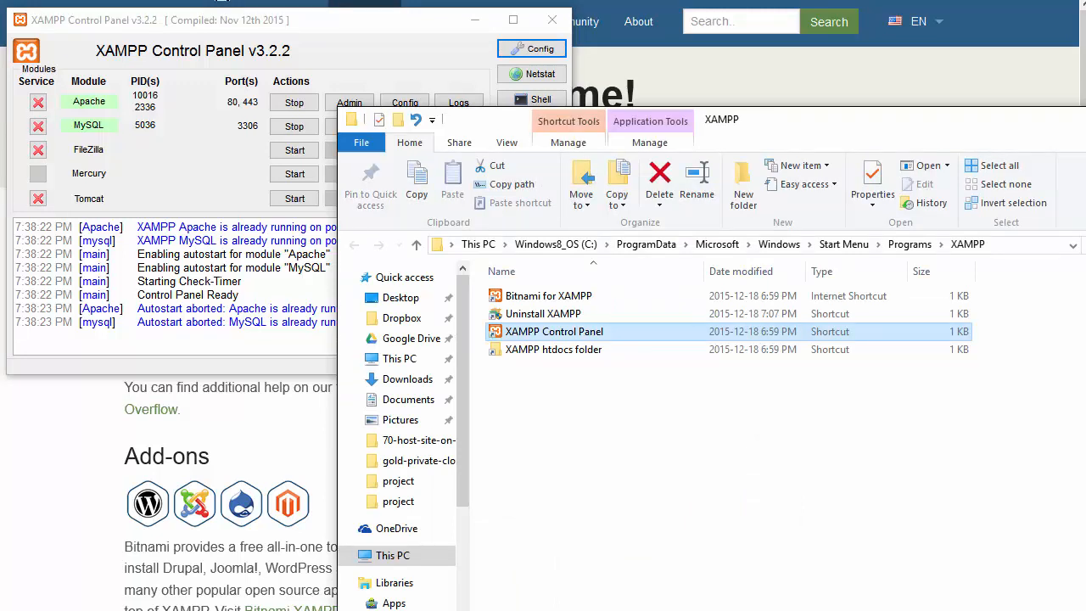
- Set the XAMPP Control Panel shortcut in the Start Menu's XAMPP folder to run as administrator
right_click(565, 334)
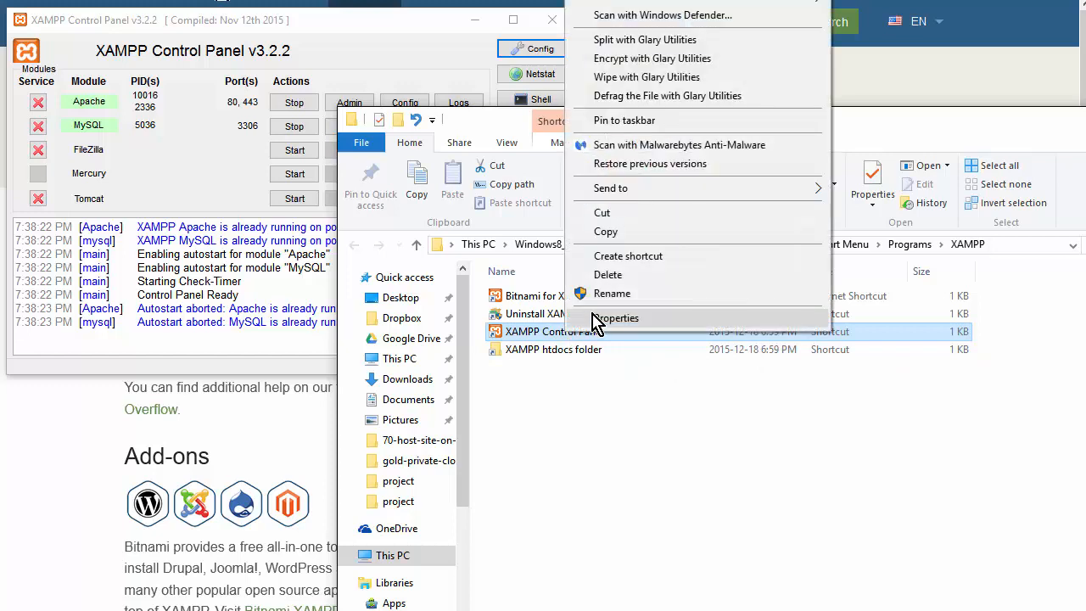
click(611, 318)
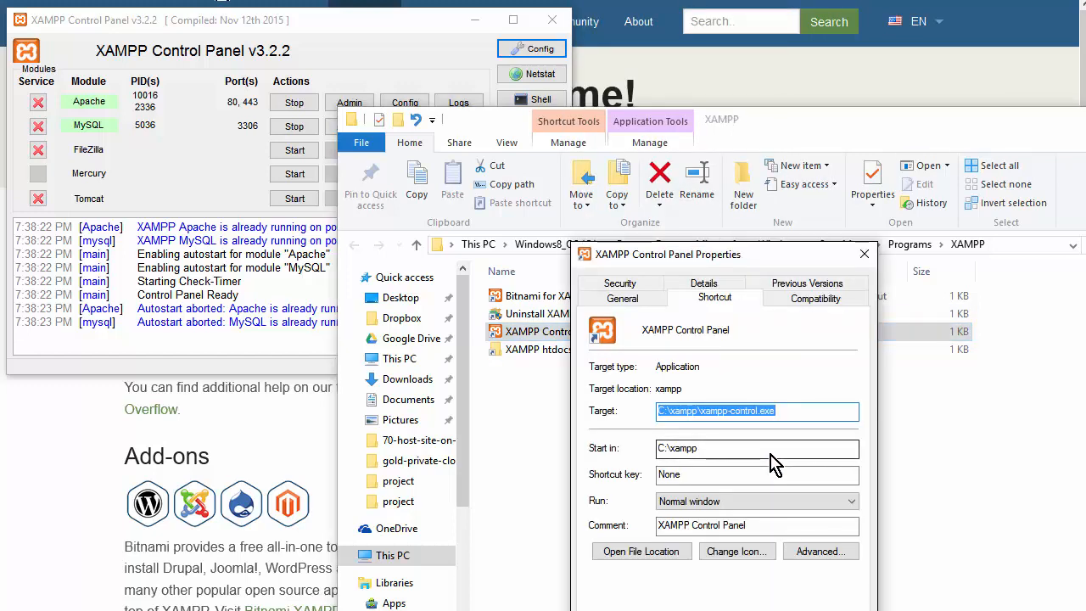
click(804, 551)
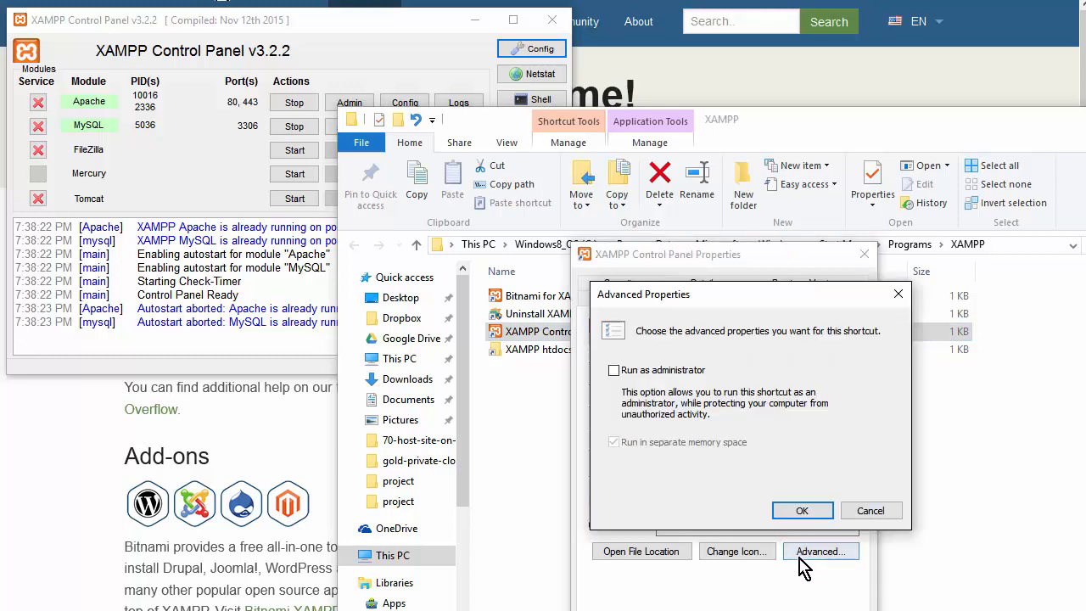
click(613, 370)
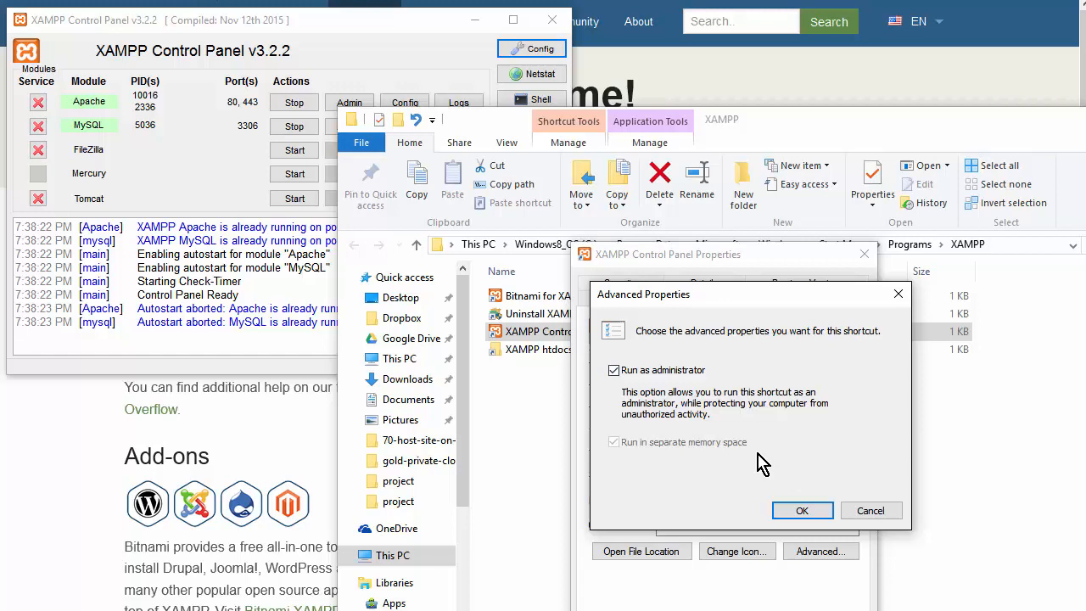
click(800, 509)
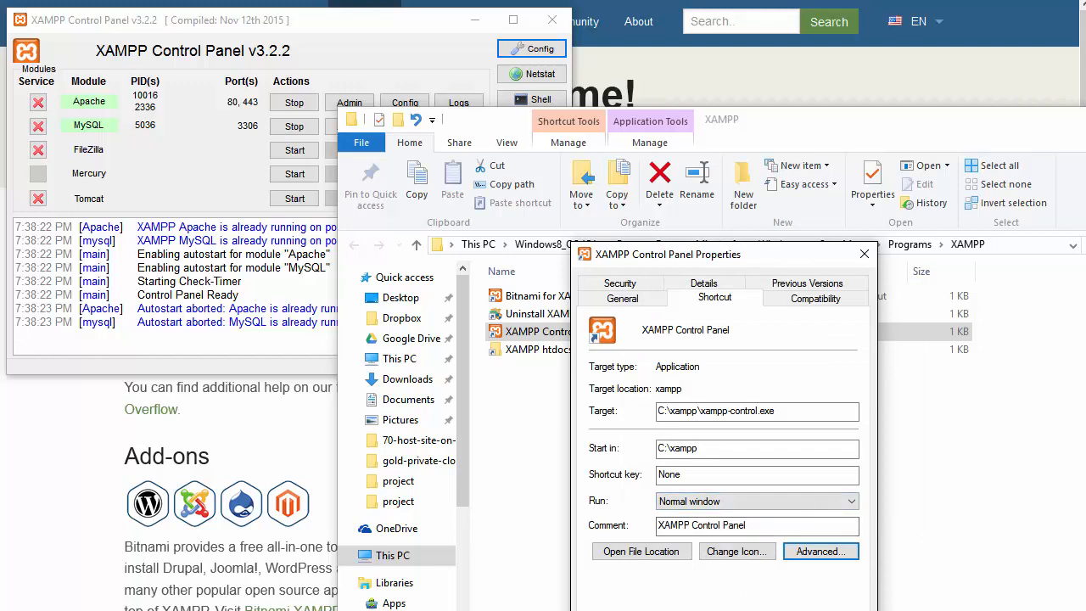
click(702, 610)
click(747, 504)
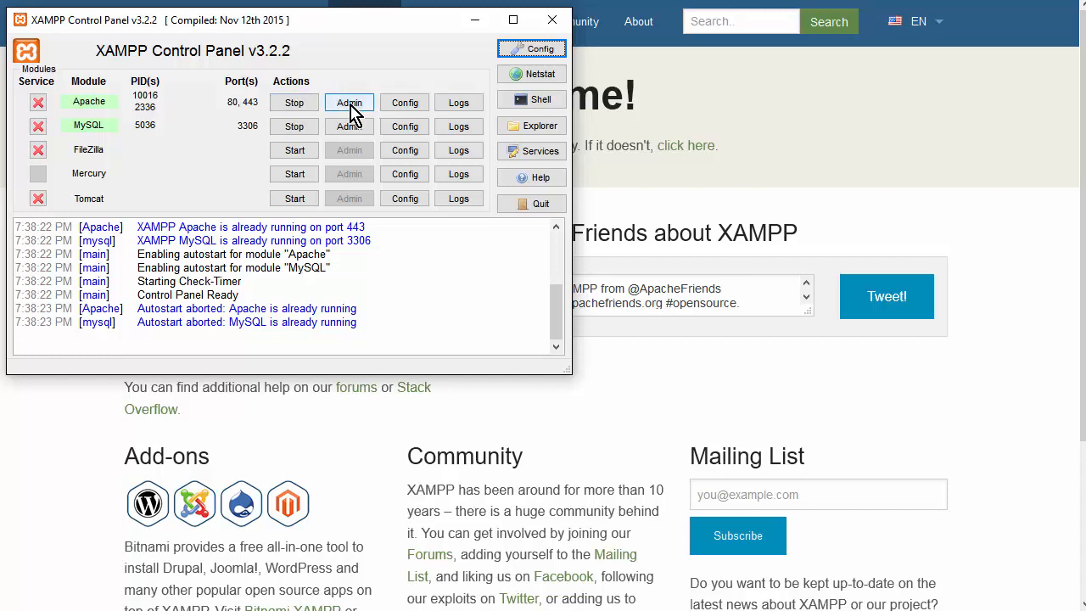
- In Apache's httpd.conf, find the active Listen directive, set its port to 81, and save and close the file
click(391, 110)
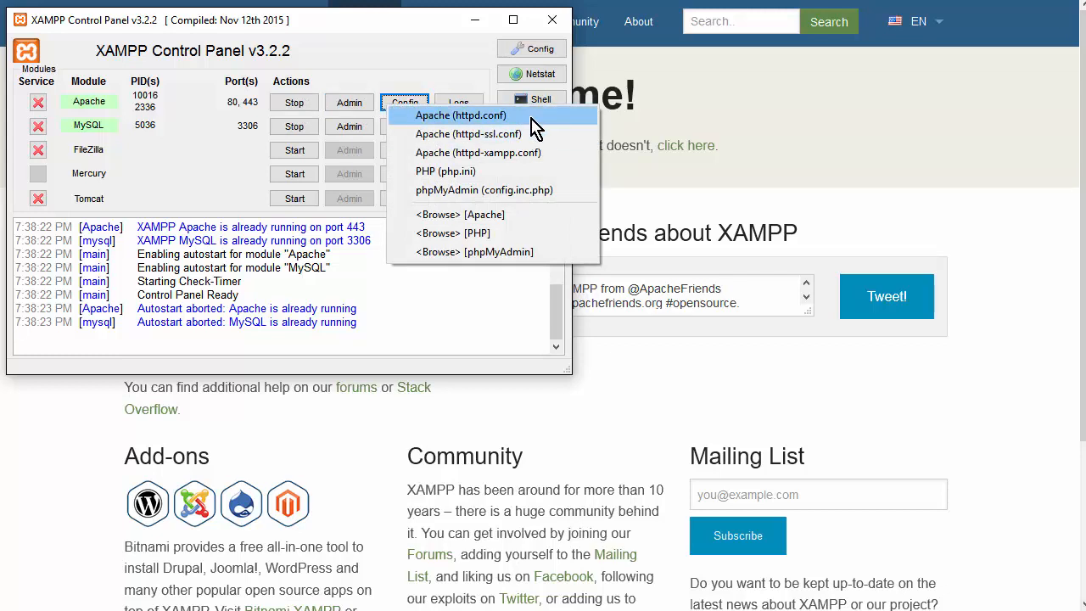
click(532, 117)
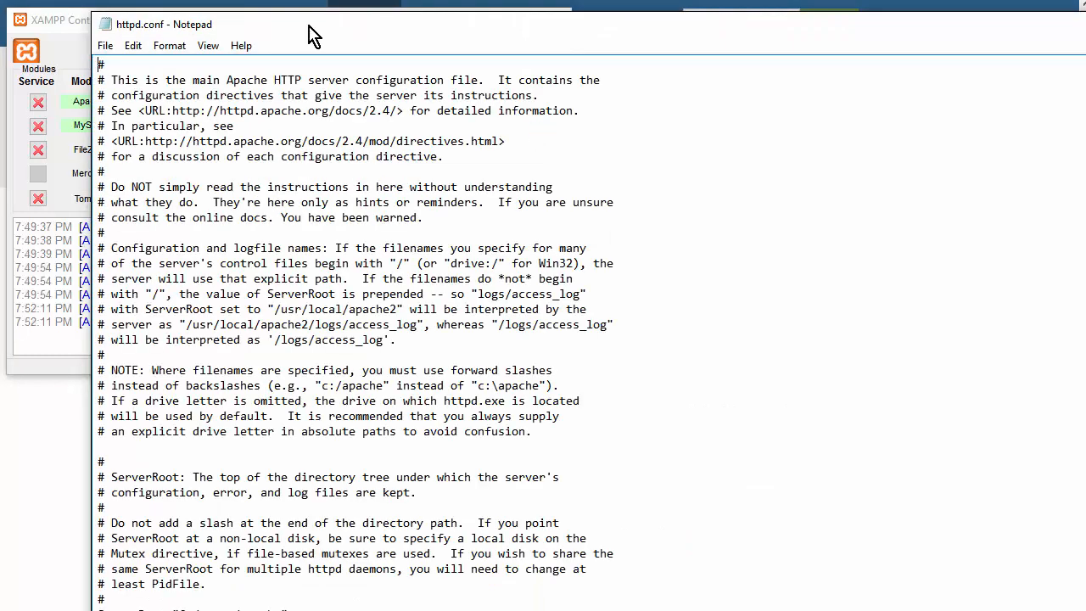
click(134, 46)
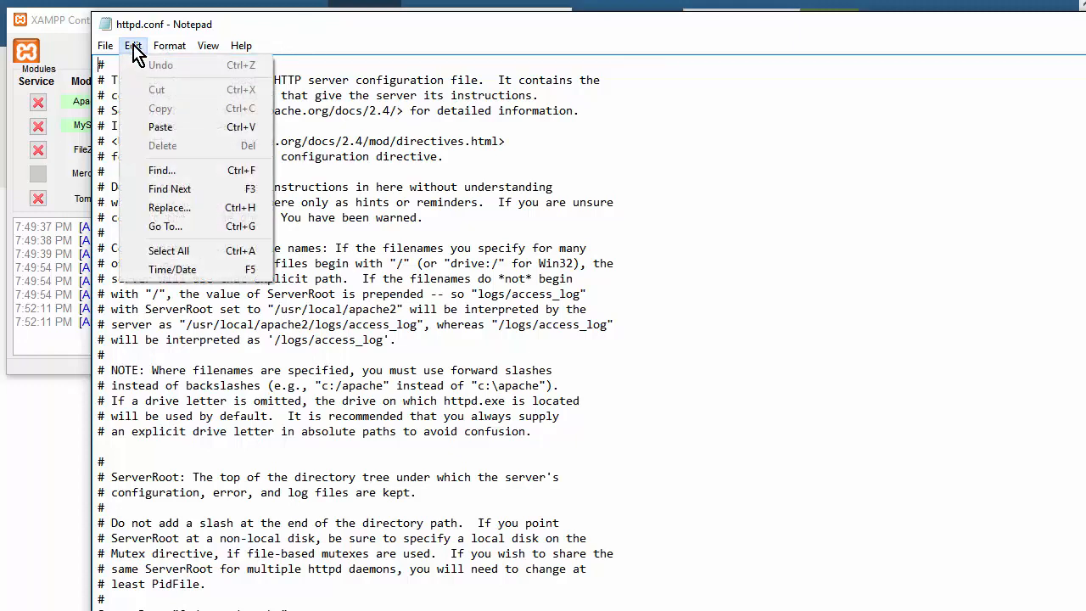
click(174, 170)
text(80)
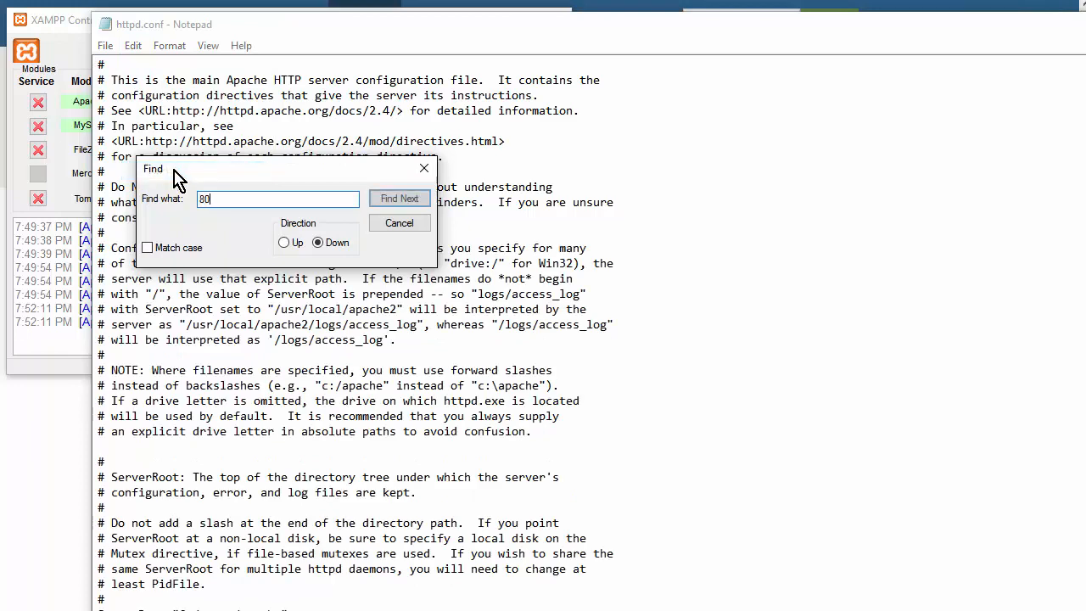
key(Return)
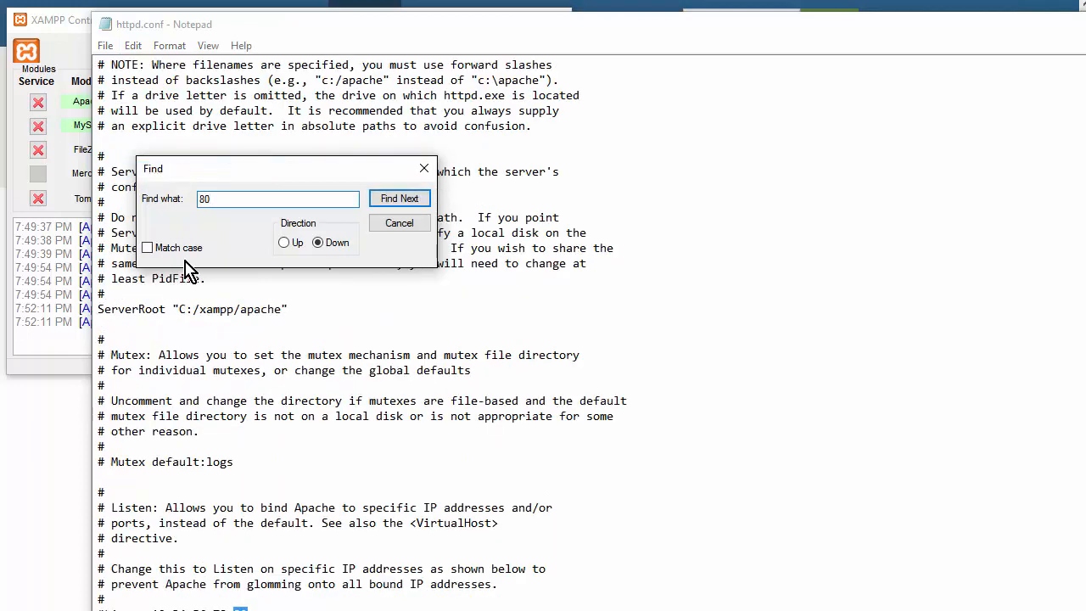
scroll(263, 465, down, 2)
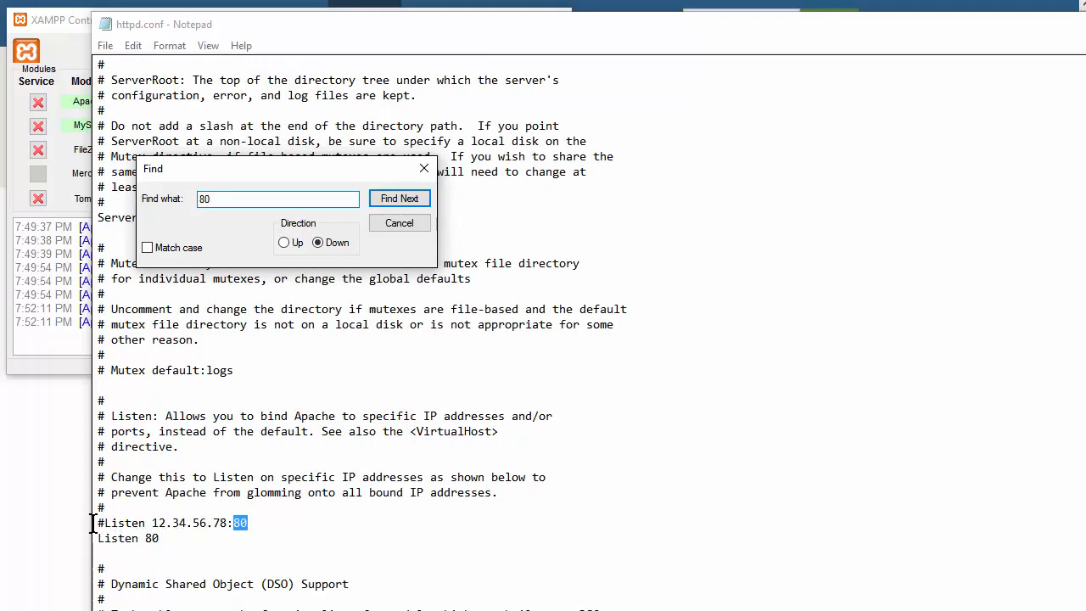
click(175, 540)
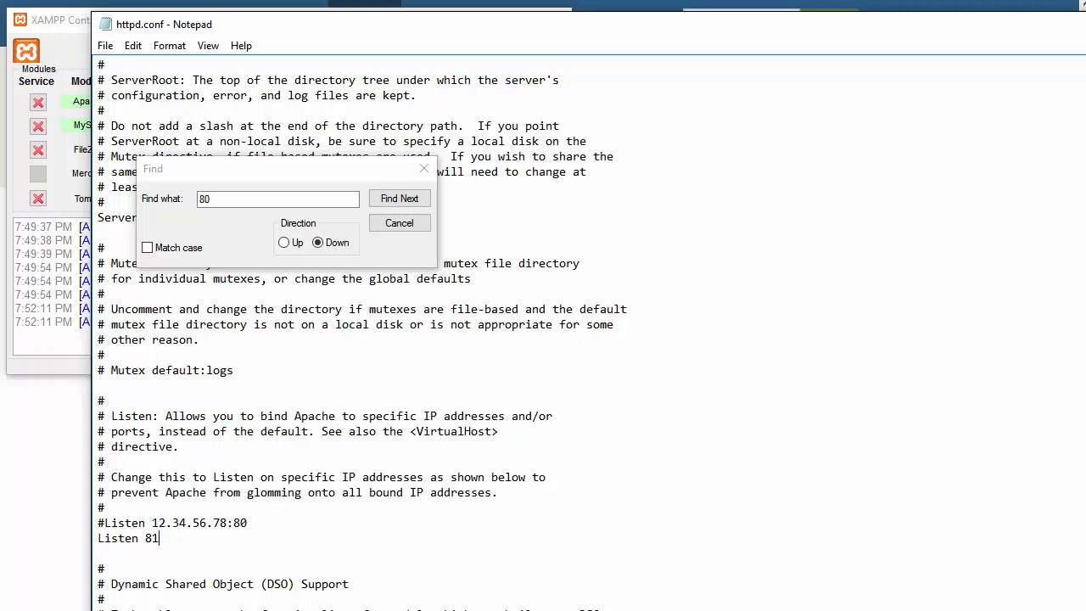
key(alt+F4)
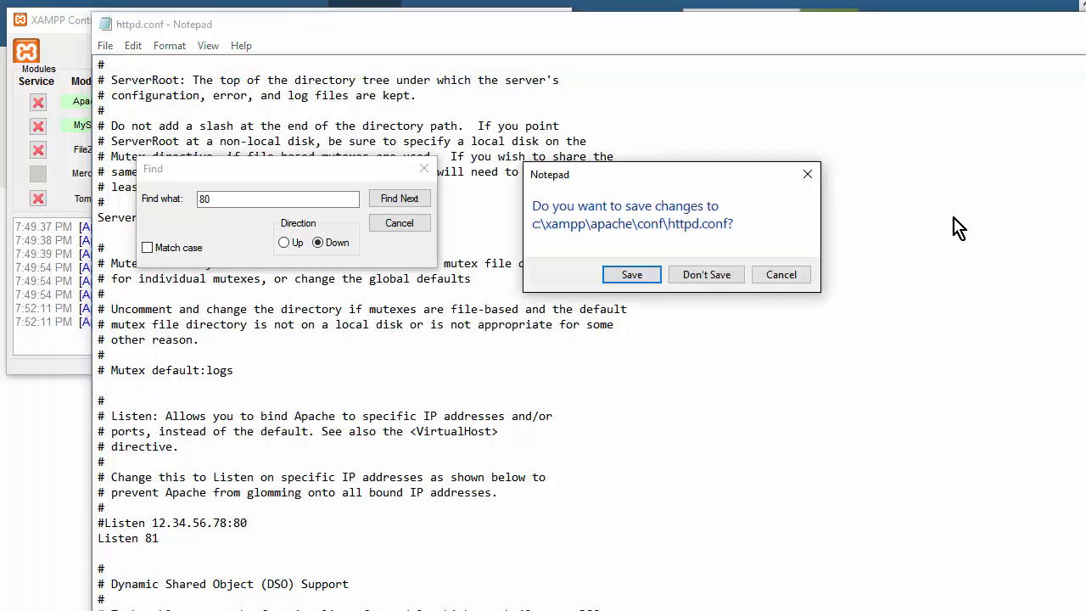
click(631, 273)
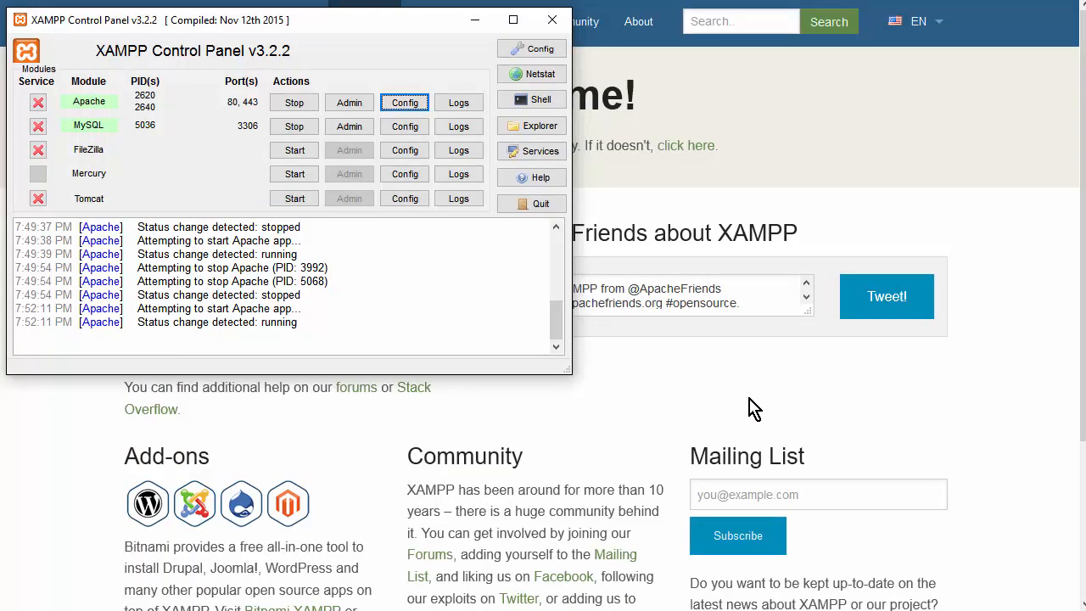
- Reopen Apache's httpd.conf and search it for 80
click(407, 106)
click(439, 110)
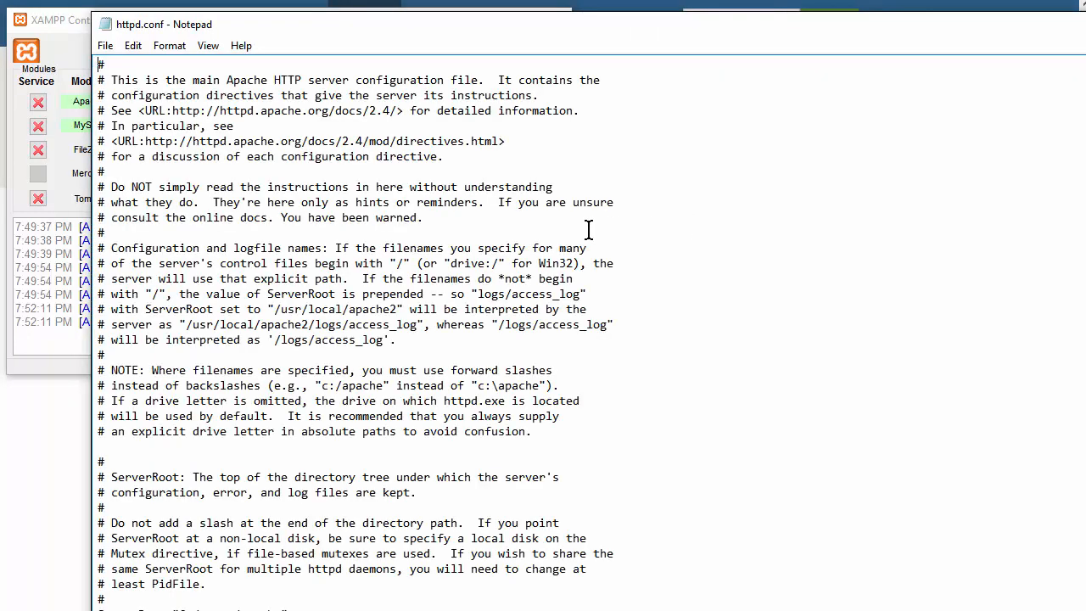
click(134, 46)
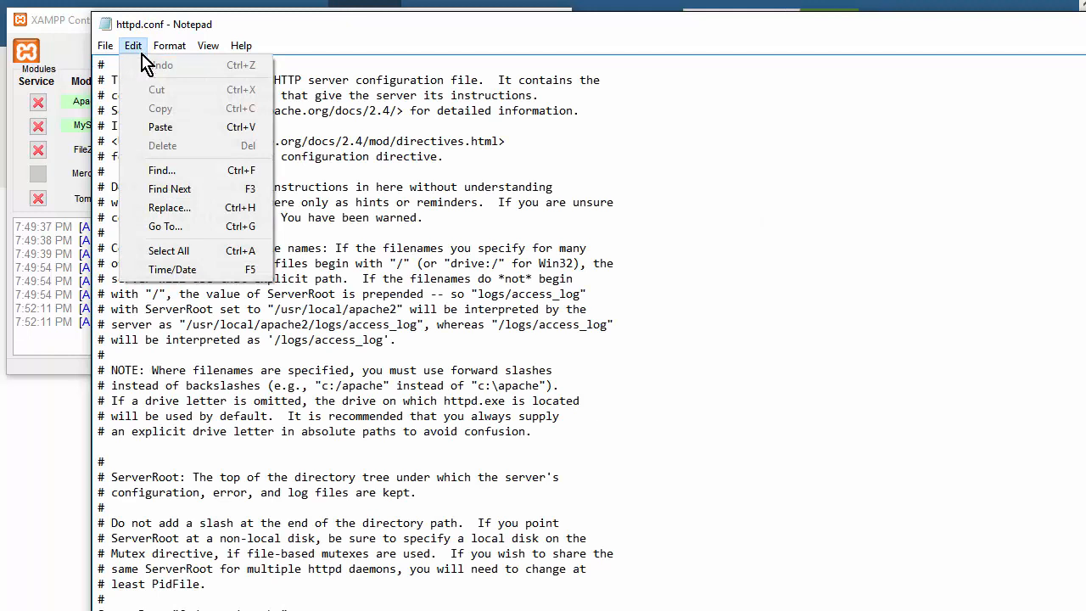
click(192, 172)
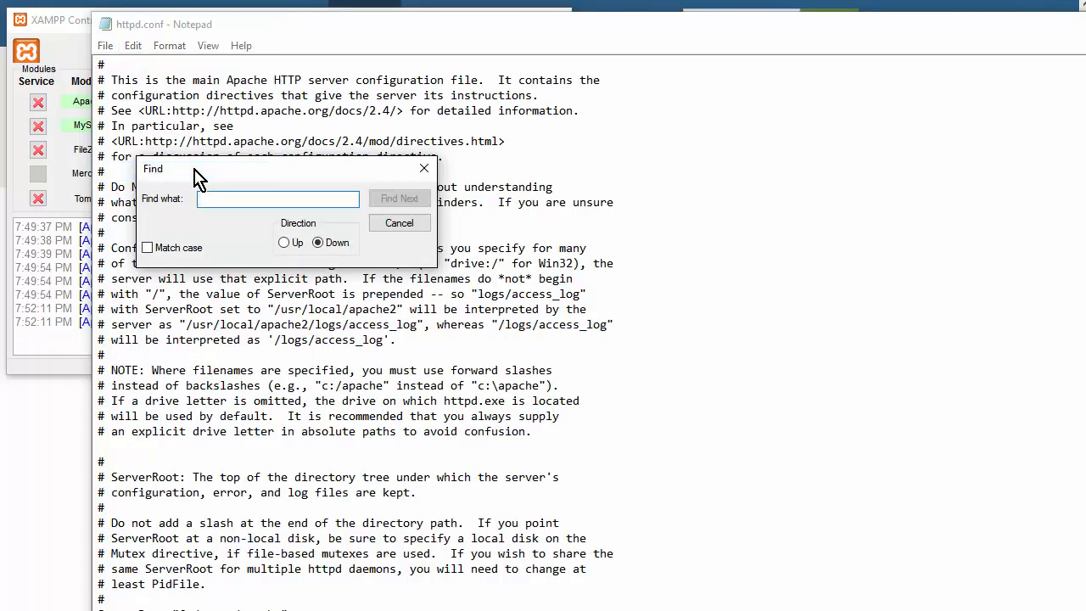
text(80)
key(Return)
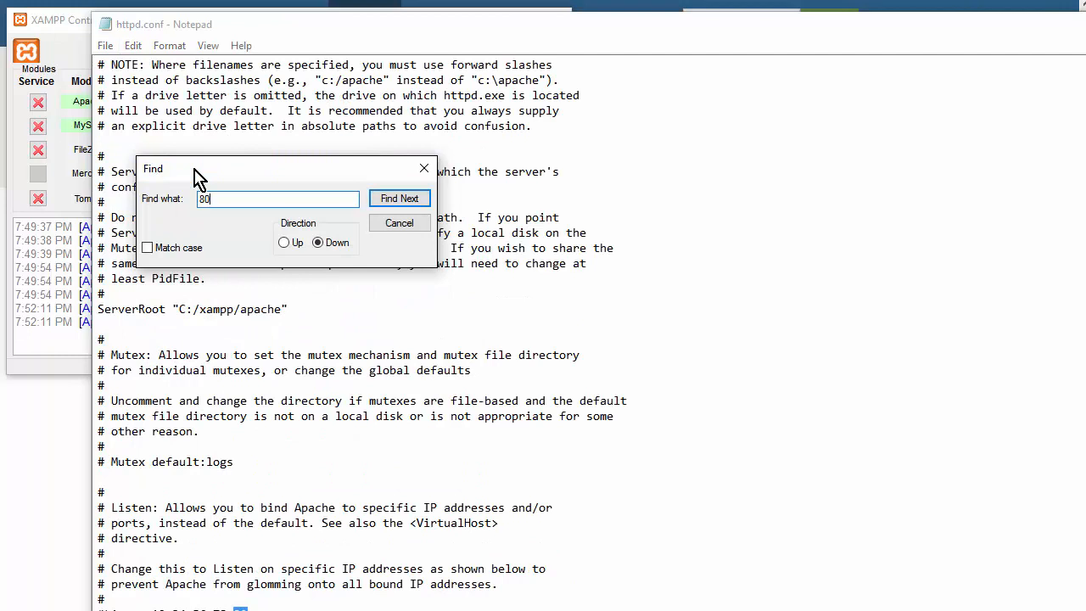
scroll(243, 441, down, 1)
scroll(259, 509, down, 1)
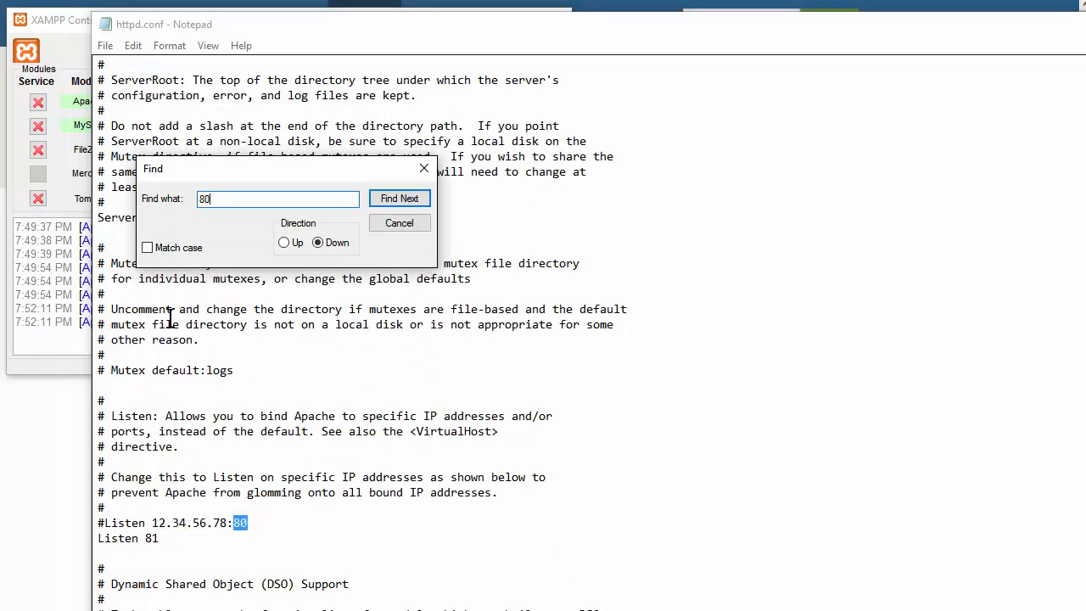
- Find the next occurrence of 80 and change the ServerName directive to localhost:81
click(395, 200)
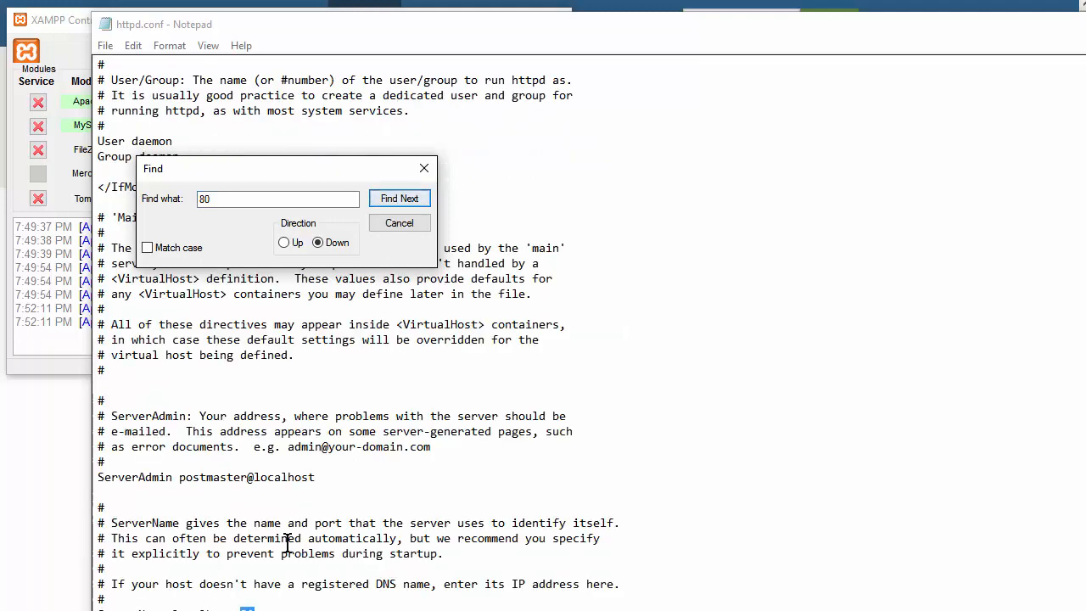
scroll(316, 528, down, 1)
scroll(316, 528, down, 1)
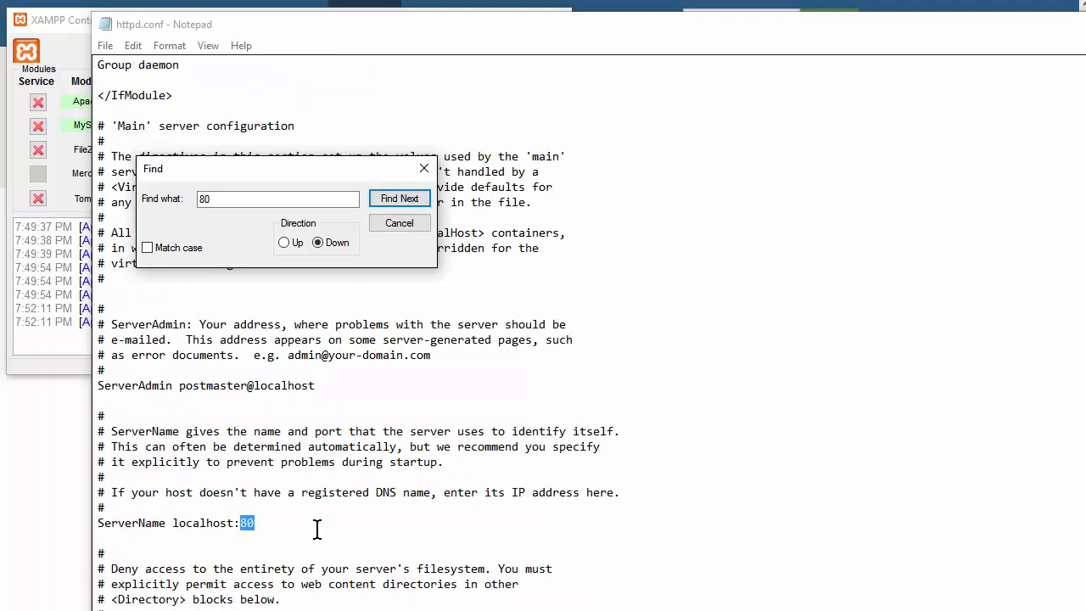
click(268, 523)
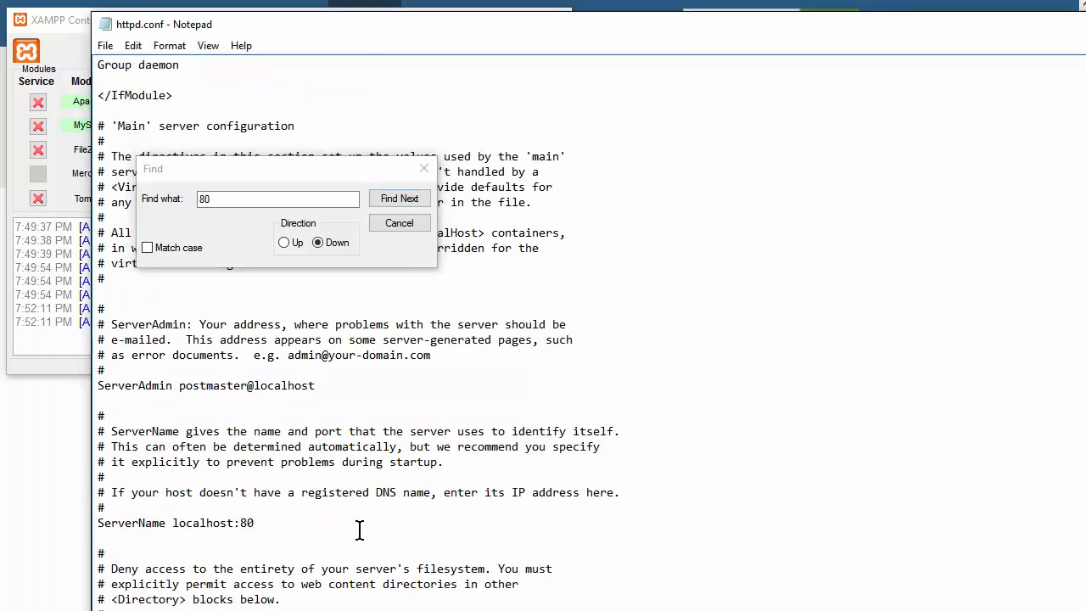
key(BackSpace)
text(1)
- Search httpd.conf for further occurrences of 80, and save and close the file
click(412, 207)
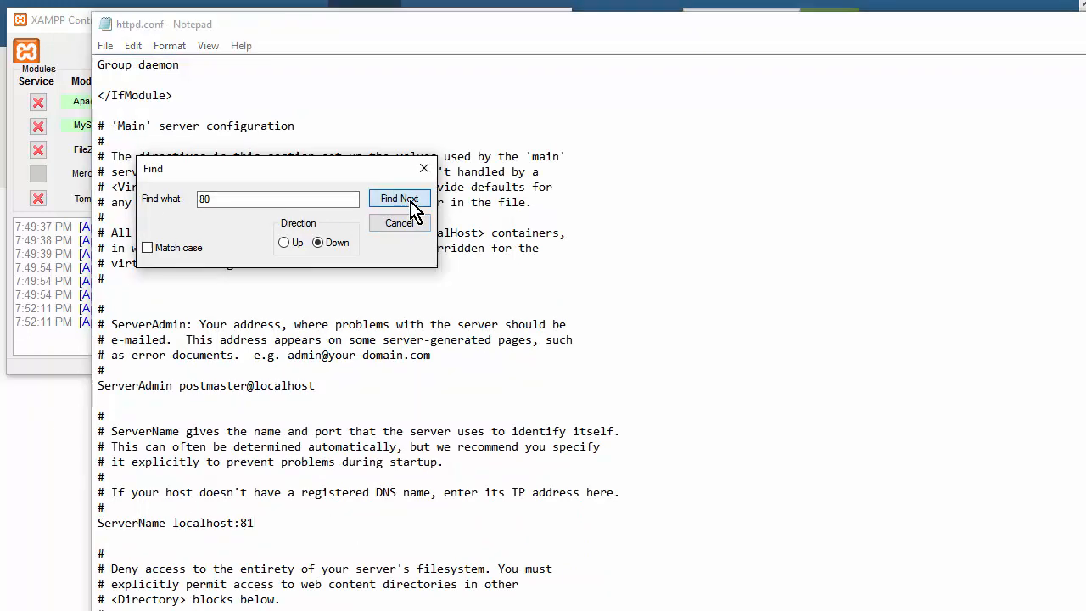
click(412, 207)
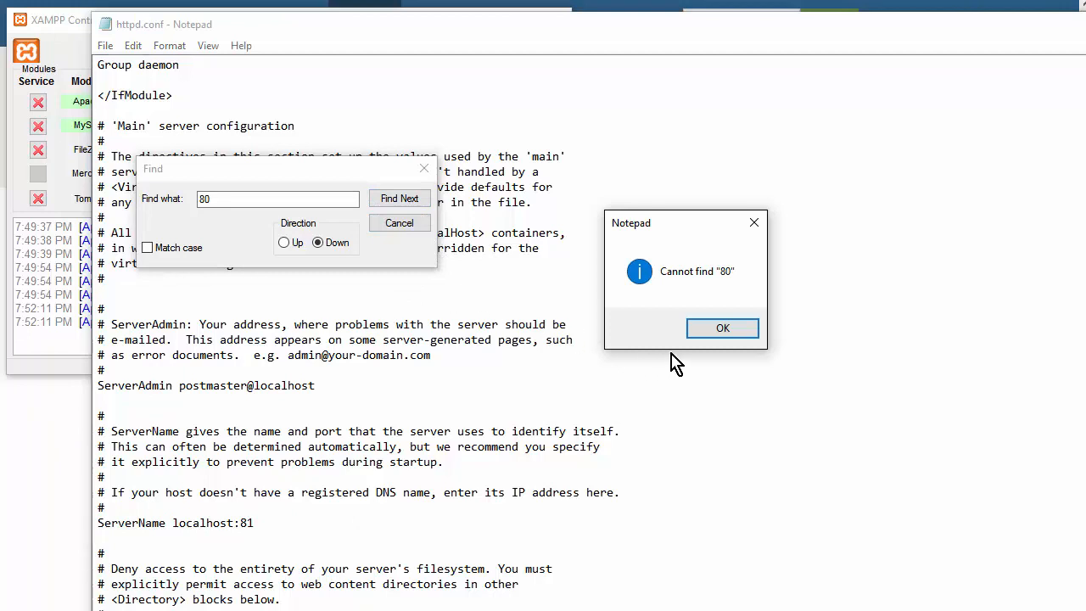
click(714, 332)
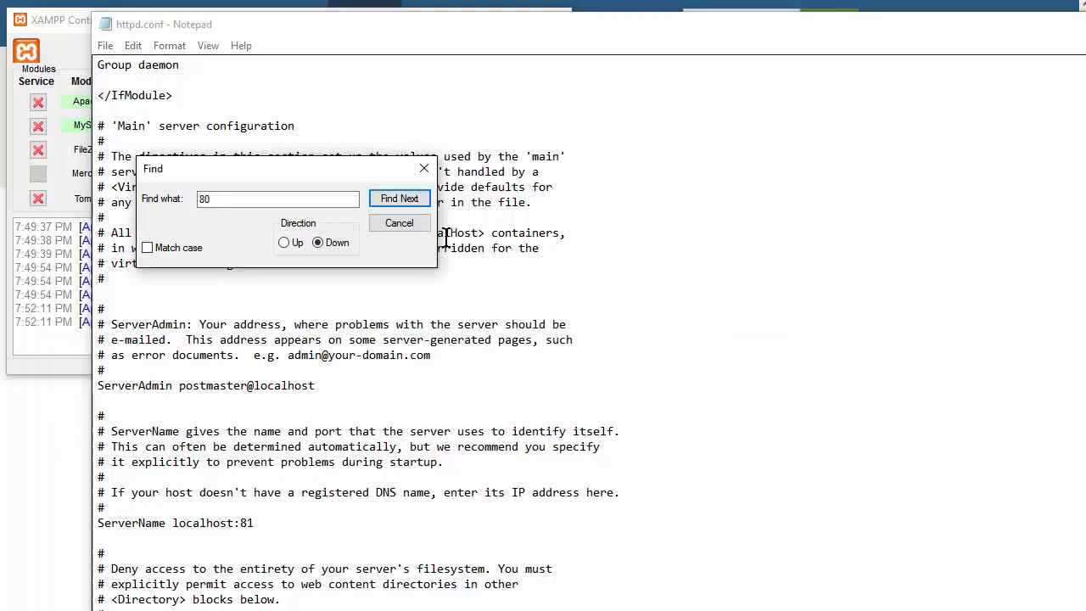
click(424, 168)
key(alt+F4)
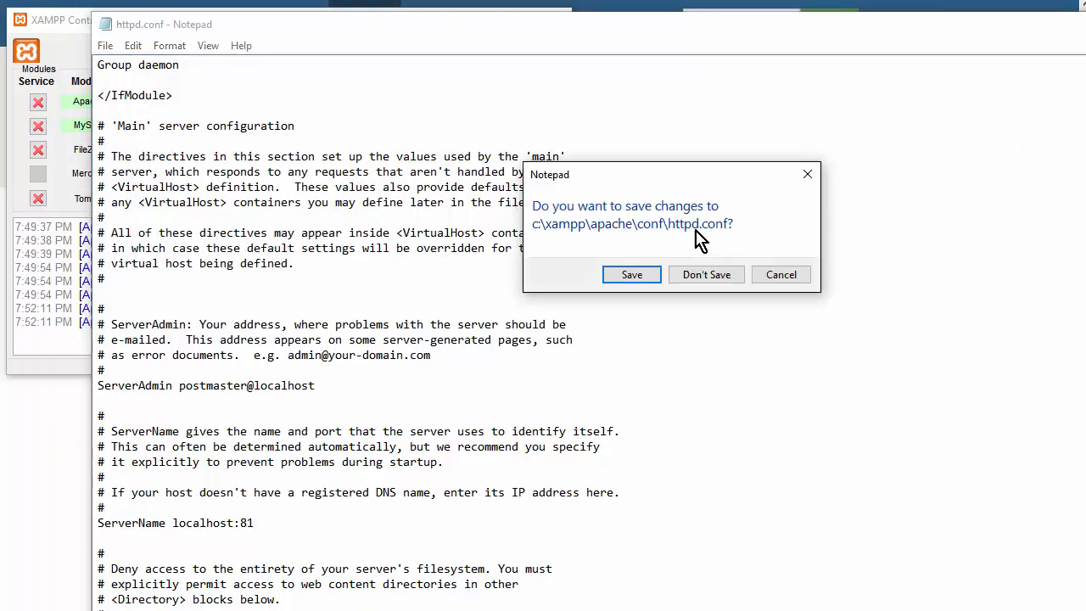
click(632, 276)
- Open Apache's httpd-ssl.conf, search for 443, and set the Listen port to 444
click(402, 102)
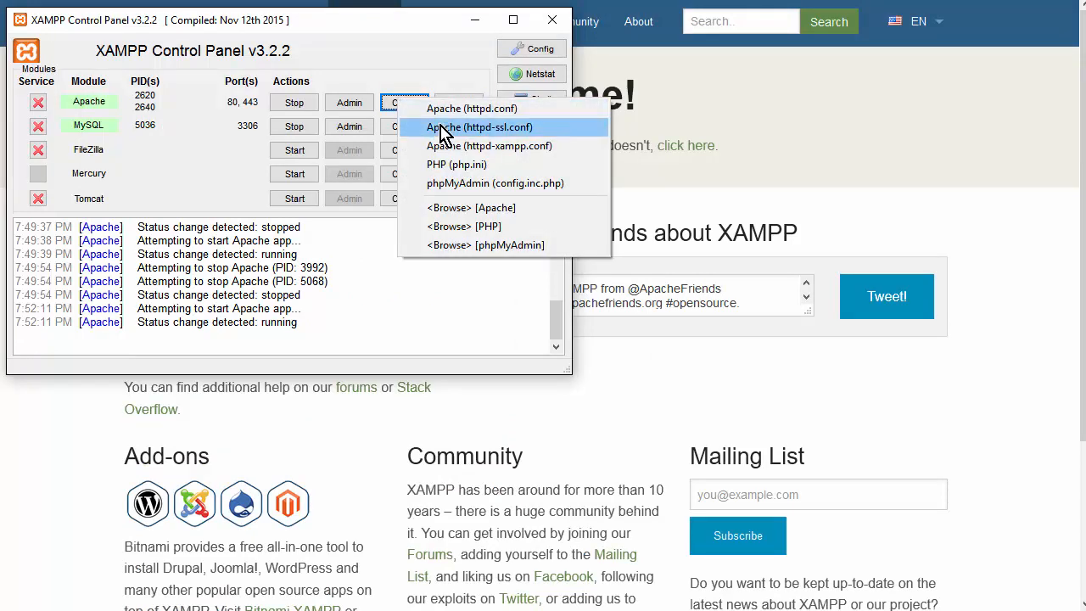
click(552, 130)
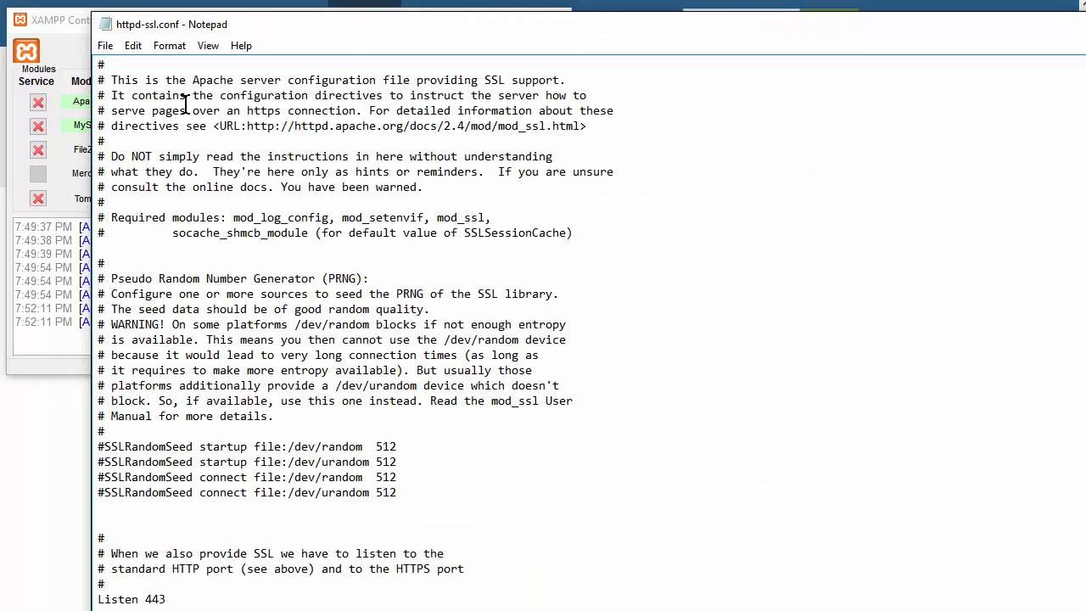
click(134, 46)
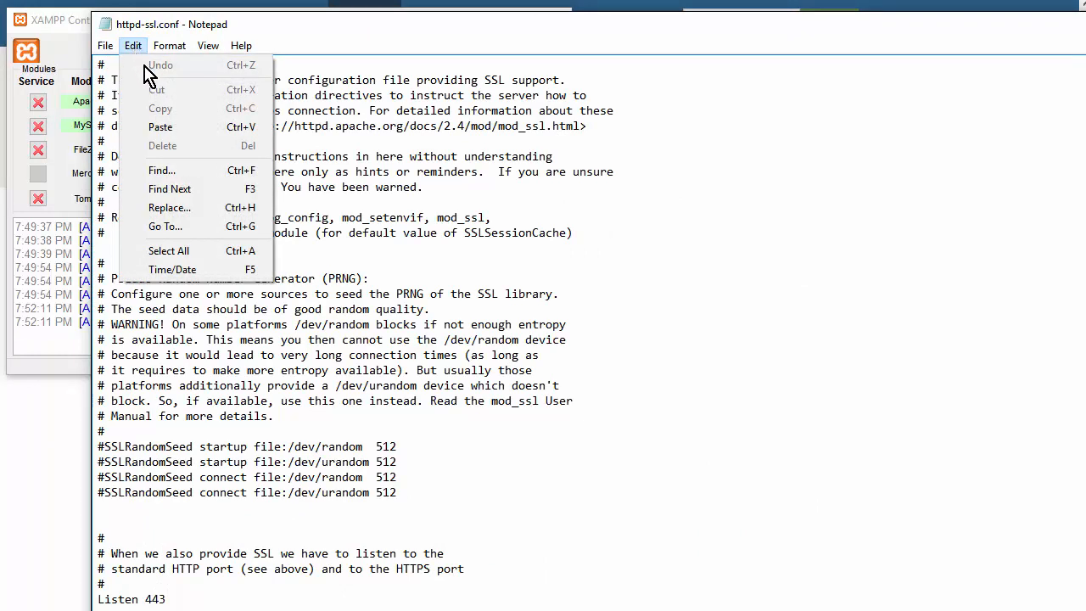
click(194, 171)
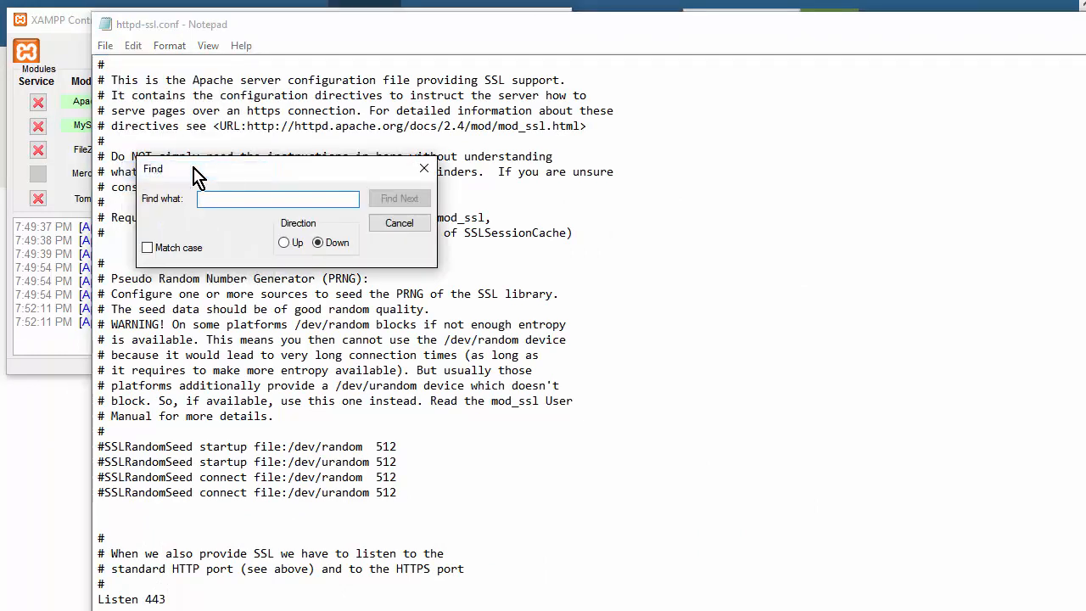
text(443)
key(Return)
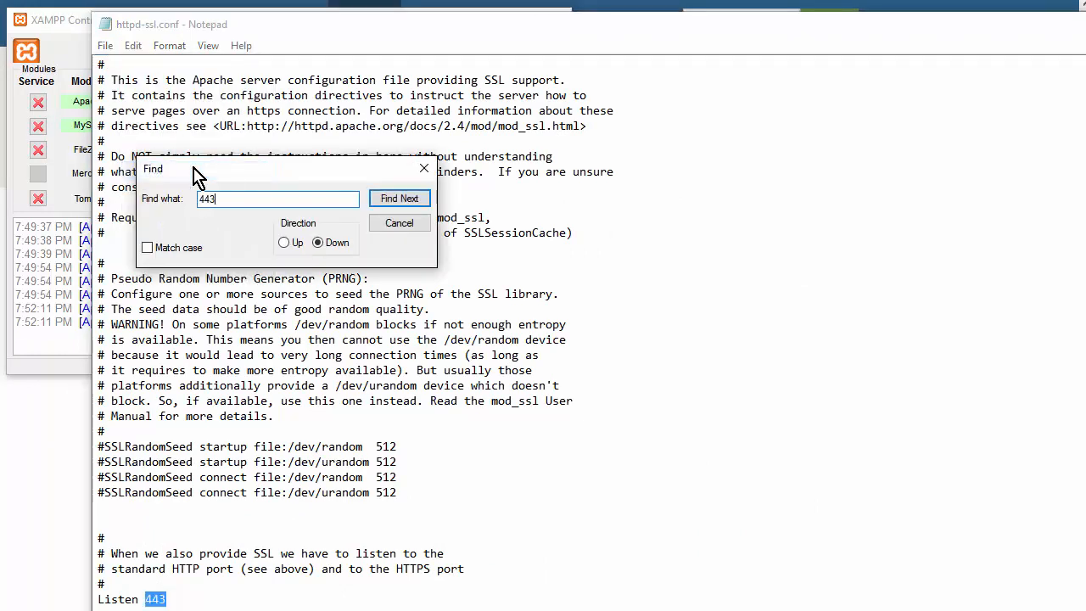
scroll(157, 500, down, 1)
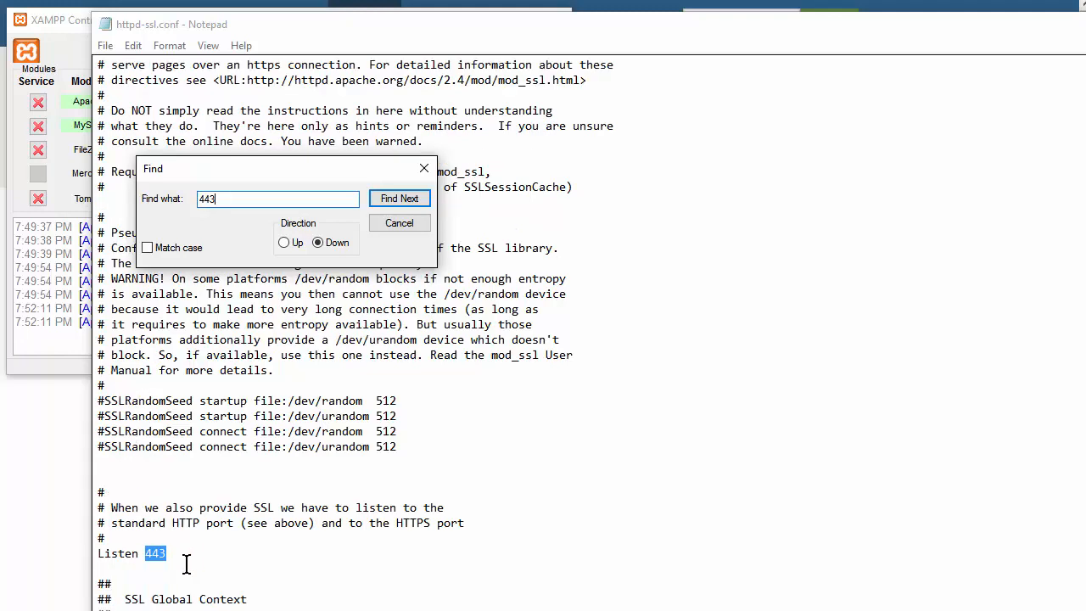
click(182, 556)
key(BackSpace)
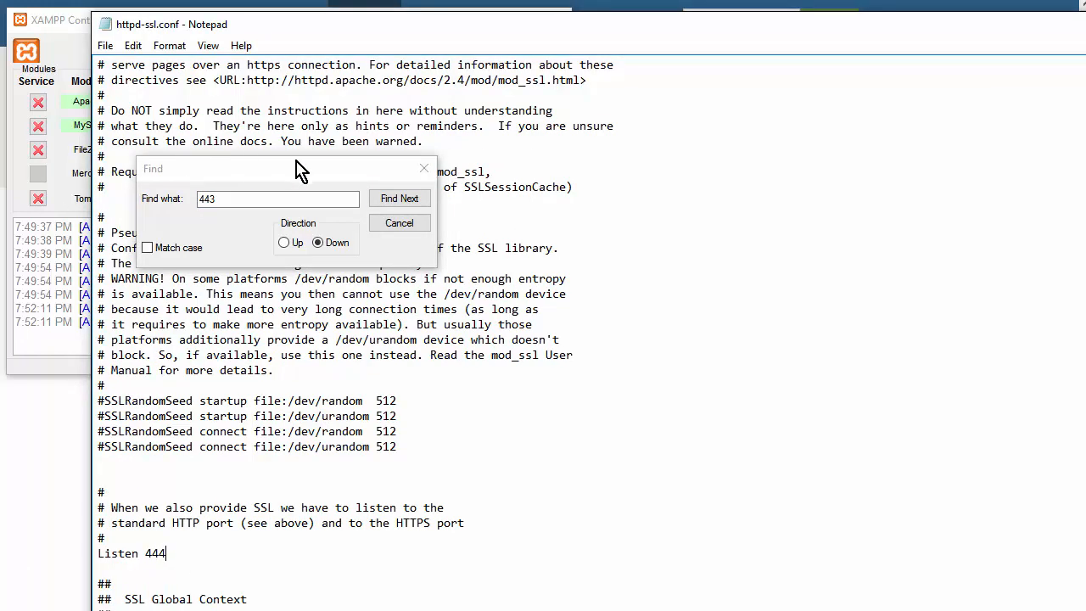
- Find the next 443 and change the VirtualHost _default_ port to 444
click(398, 203)
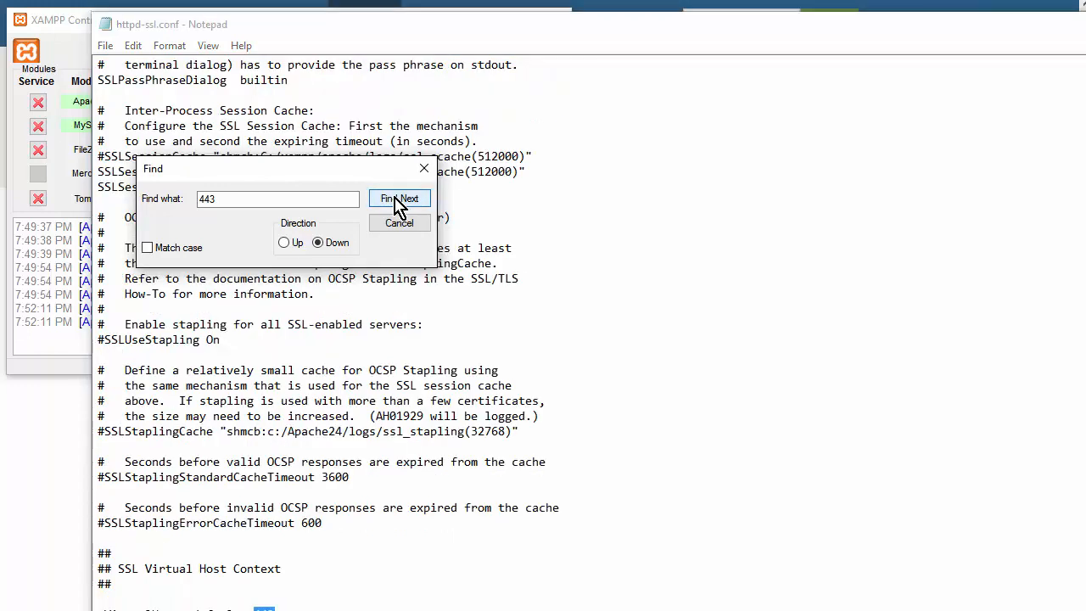
scroll(373, 454, down, 2)
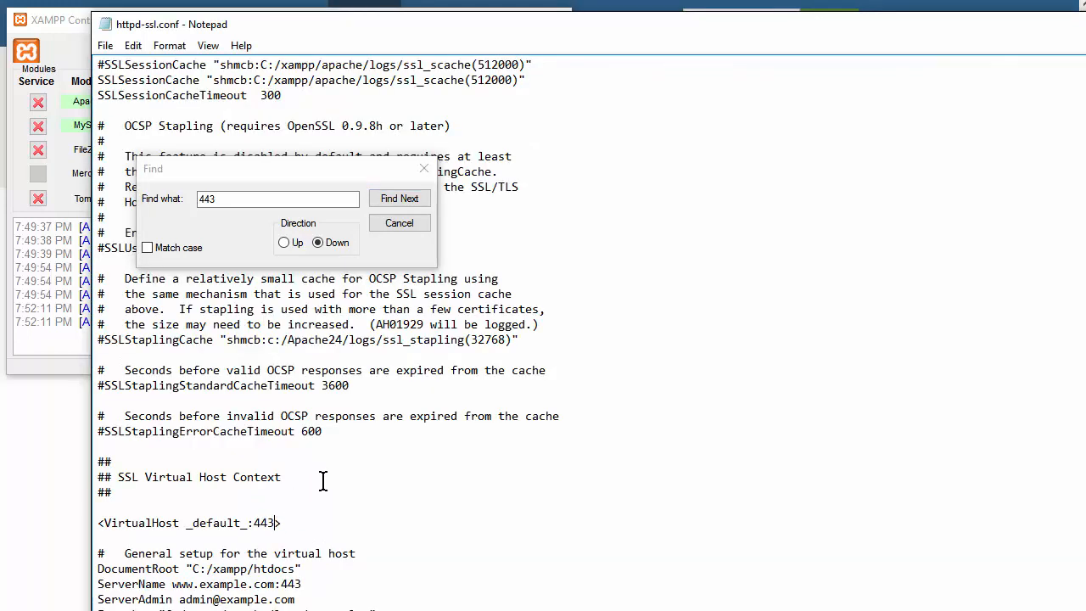
key(BackSpace)
text(4)
click(400, 202)
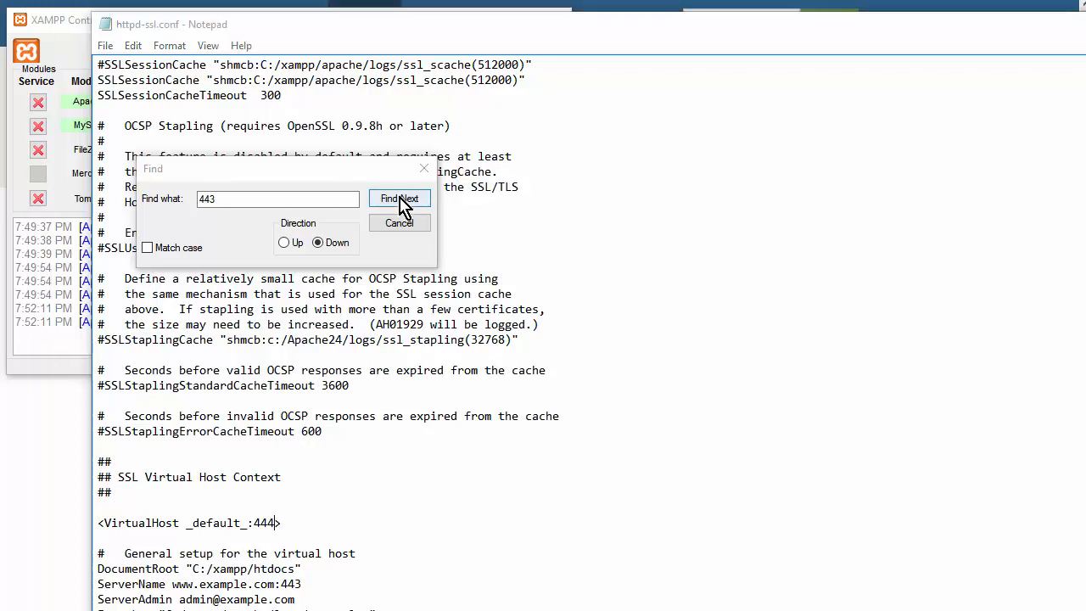
click(401, 202)
scroll(355, 441, down, 1)
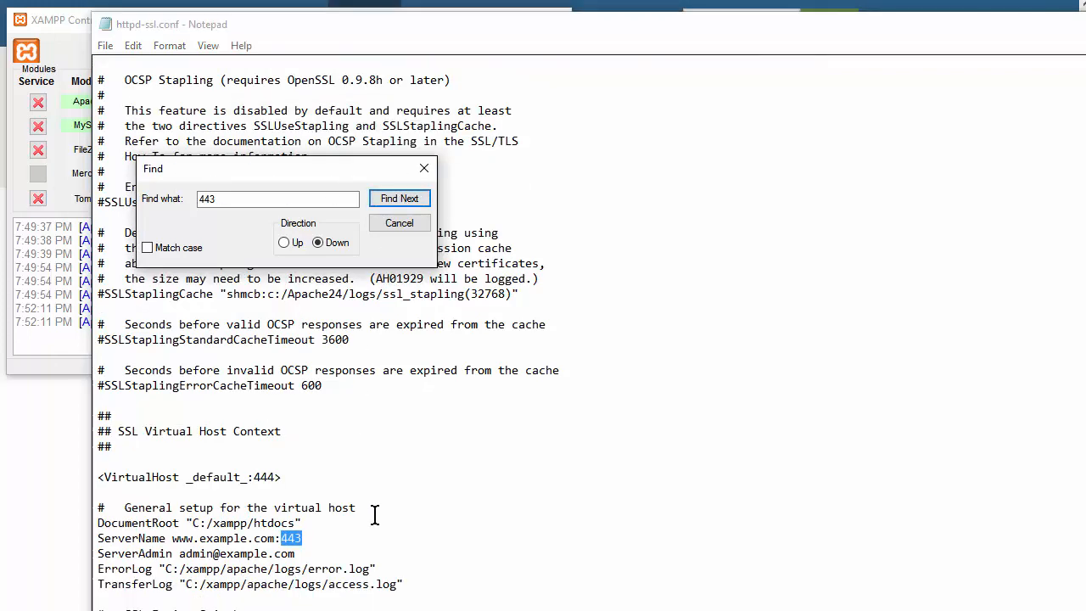
key(Right)
key(Right)
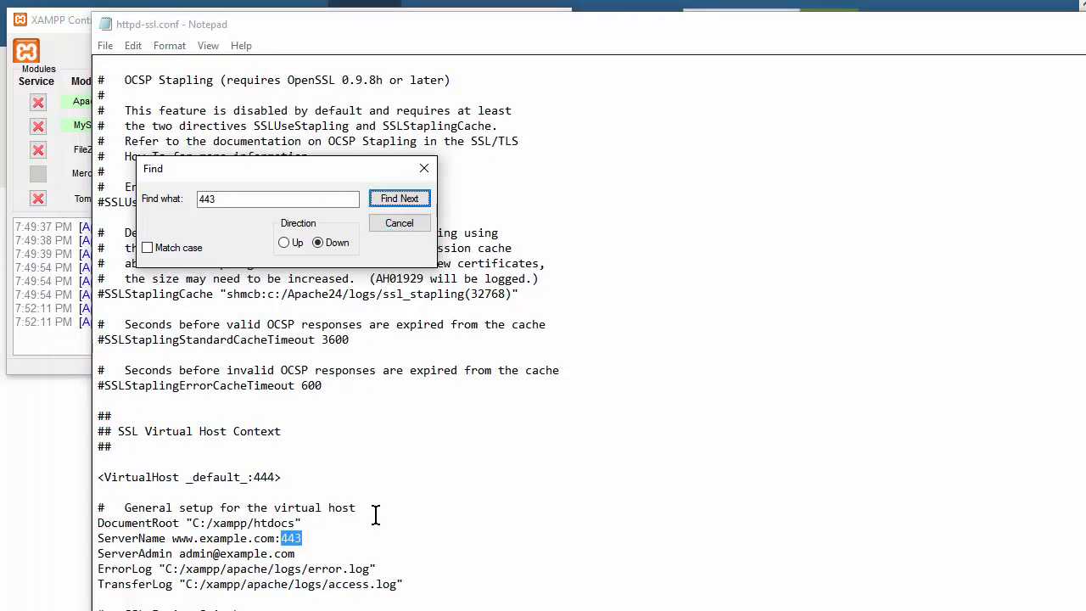
click(302, 536)
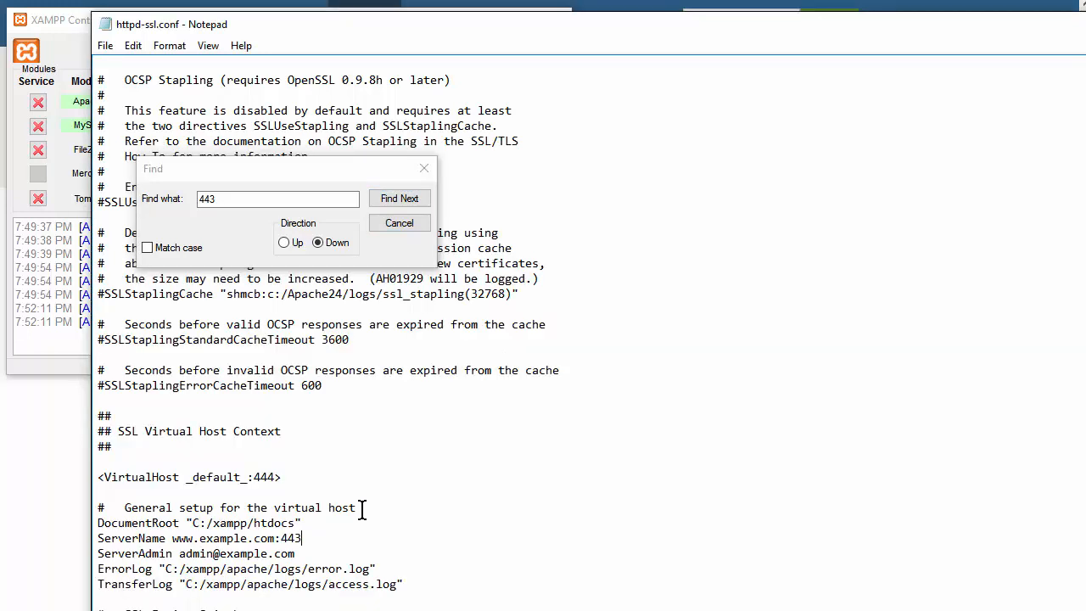
key(BackSpace)
text(4)
scroll(361, 507, down, 1)
click(404, 199)
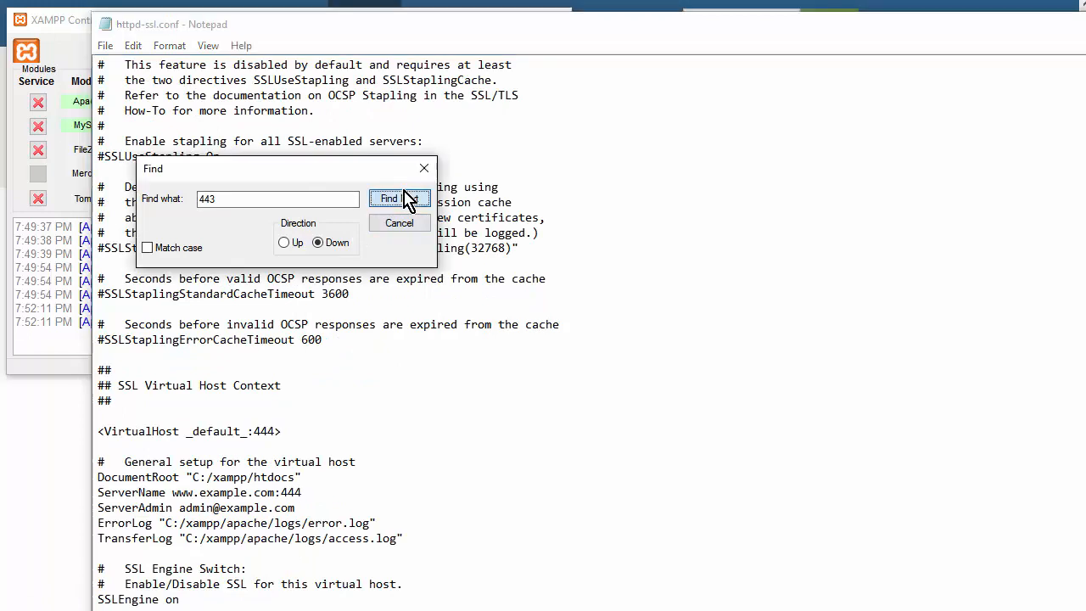
- Save and close httpd-ssl.conf, and set Apache's main port to 81 and SSL port to 444 in the control panel's service and port settings
click(723, 329)
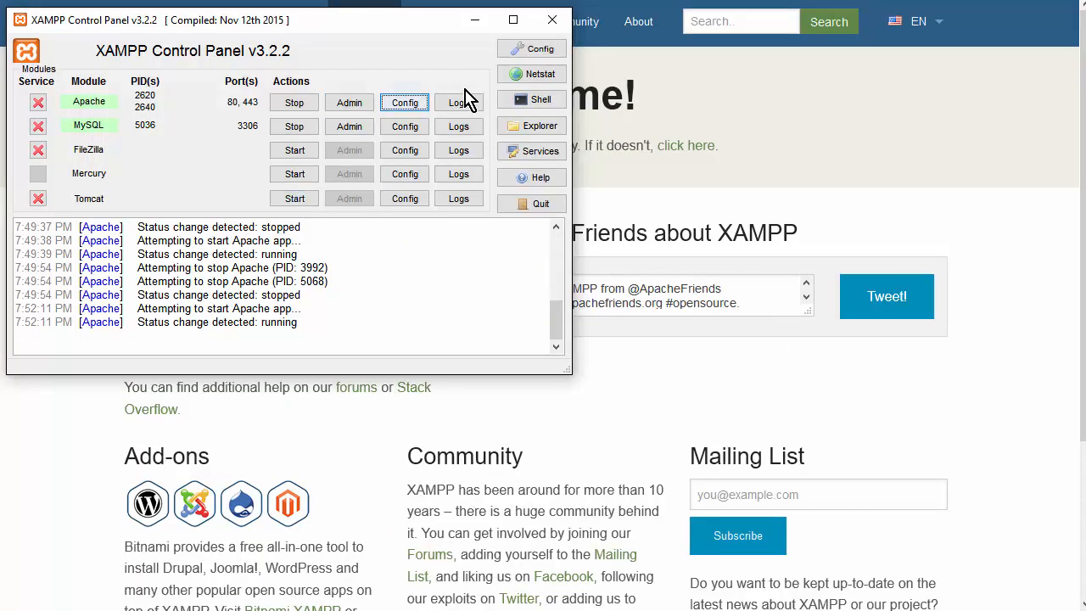
click(533, 49)
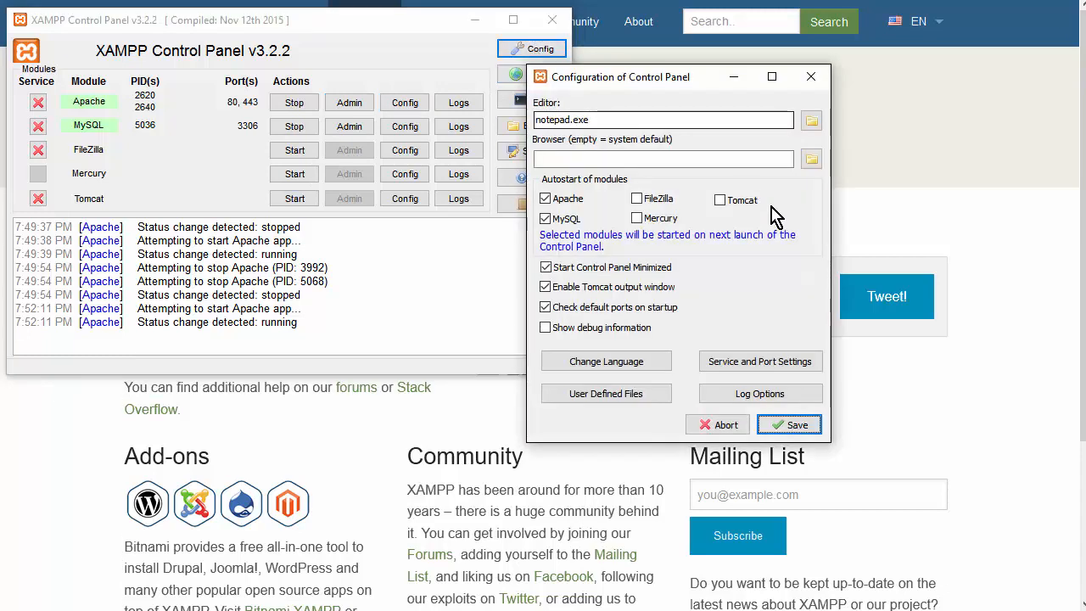
click(755, 364)
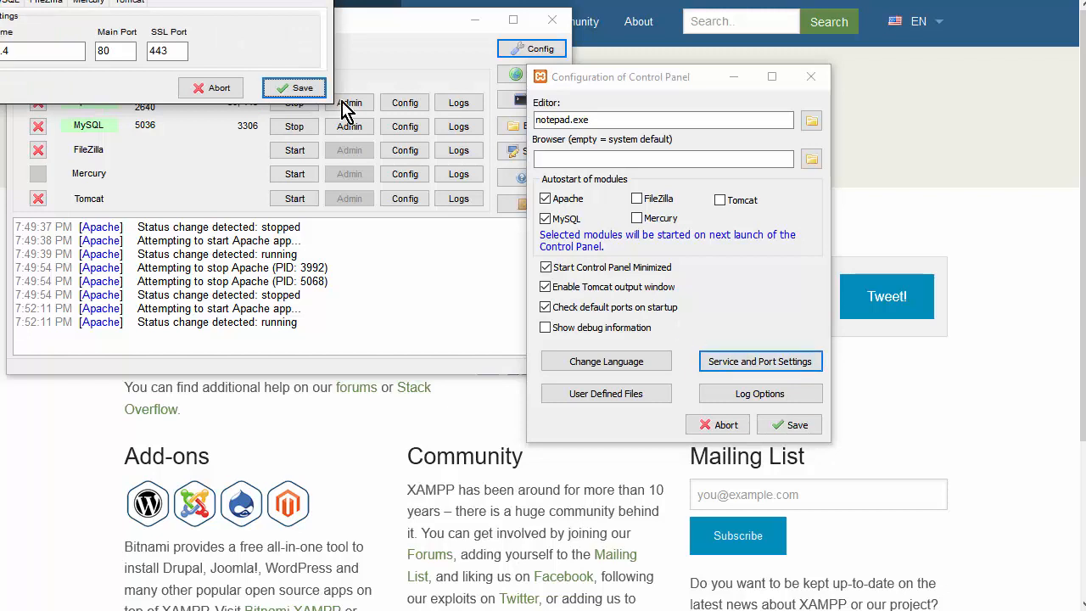
drag(132, 0, 255, 62)
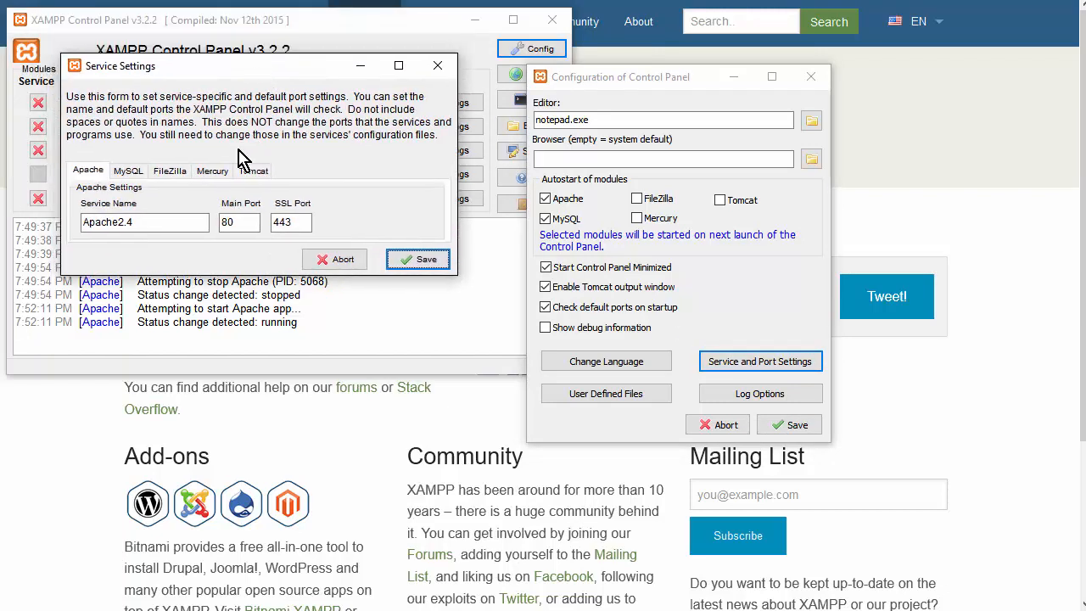
click(244, 219)
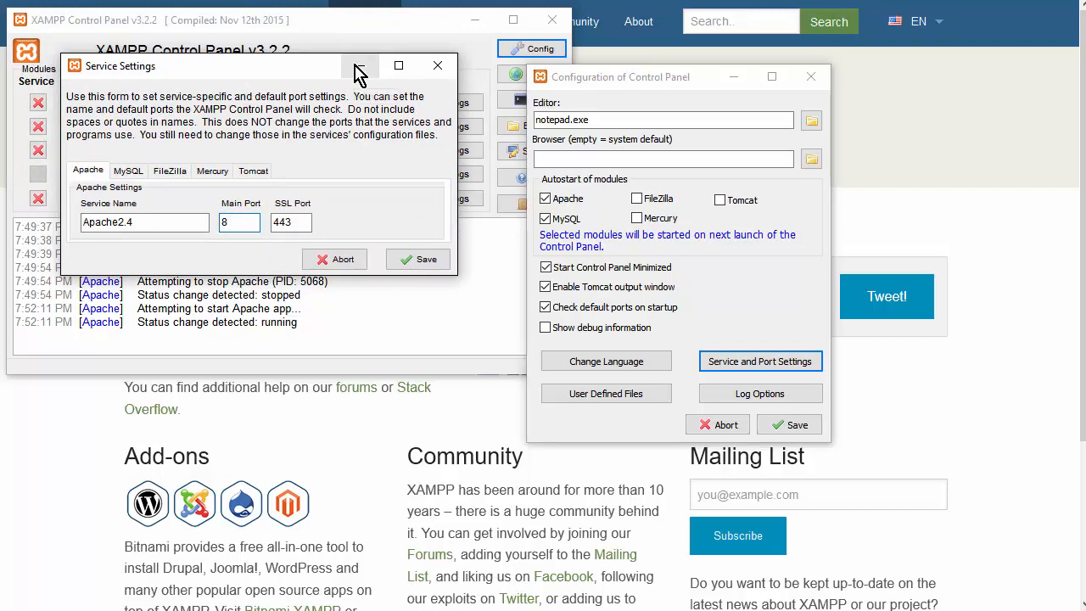
text(1)
key(Tab)
key(End)
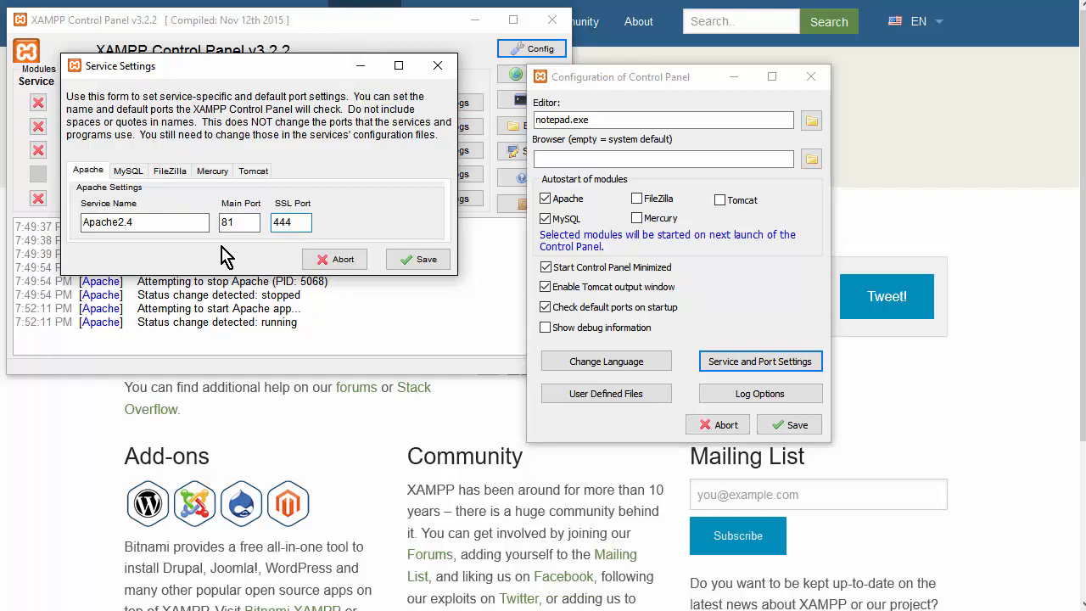
click(416, 261)
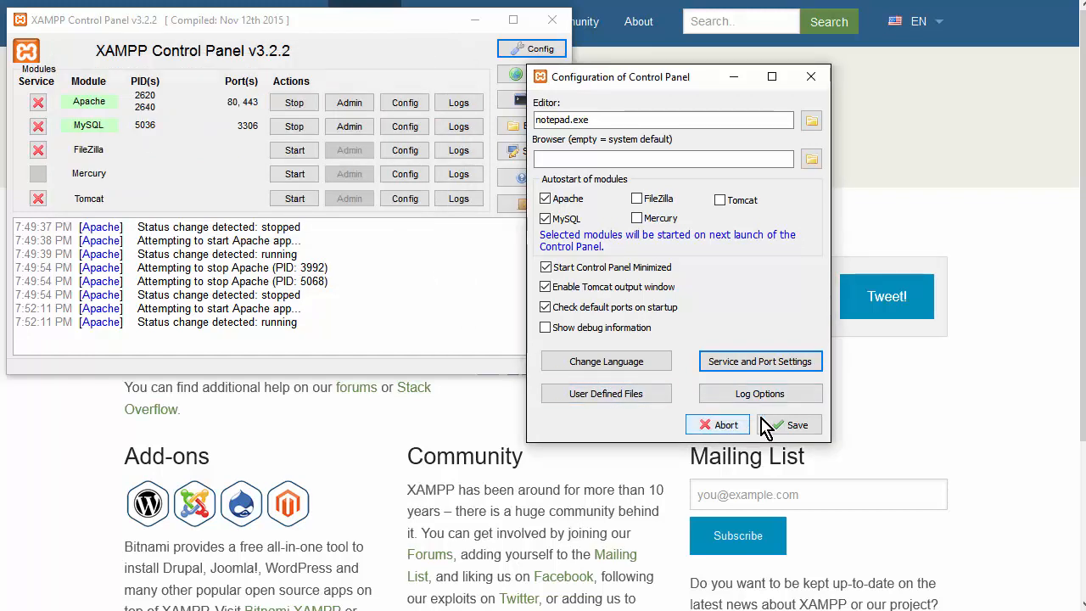
click(791, 425)
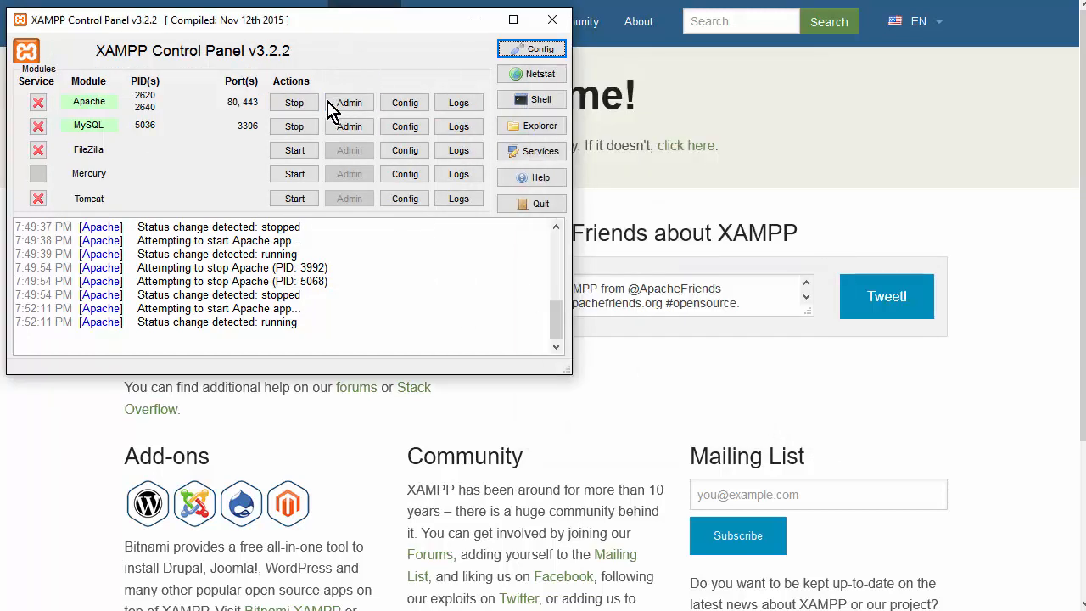
- Stop the Apache module and start it again to apply the new port settings
click(295, 103)
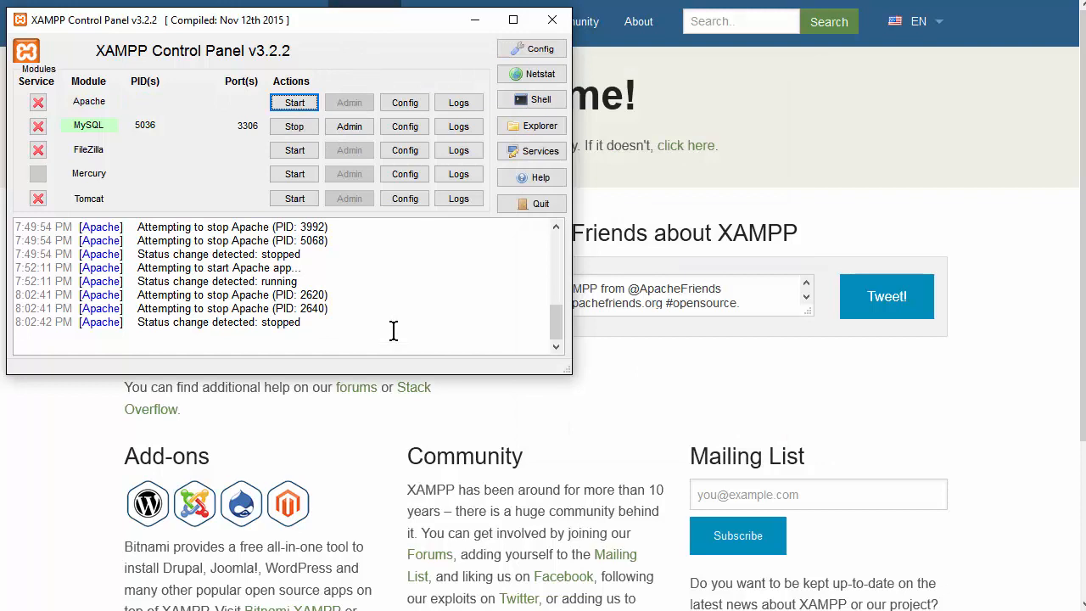
click(288, 103)
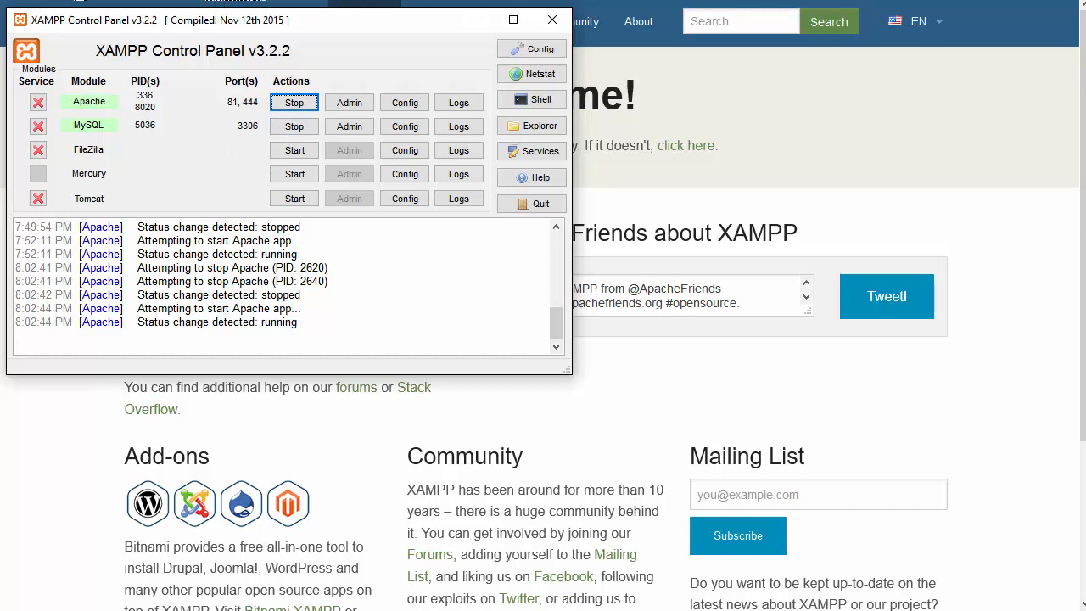
- Switch to Firefox, try to load localhost without a port, and load localhost:81 to check the XAMPP welcome page
key(alt+Tab)
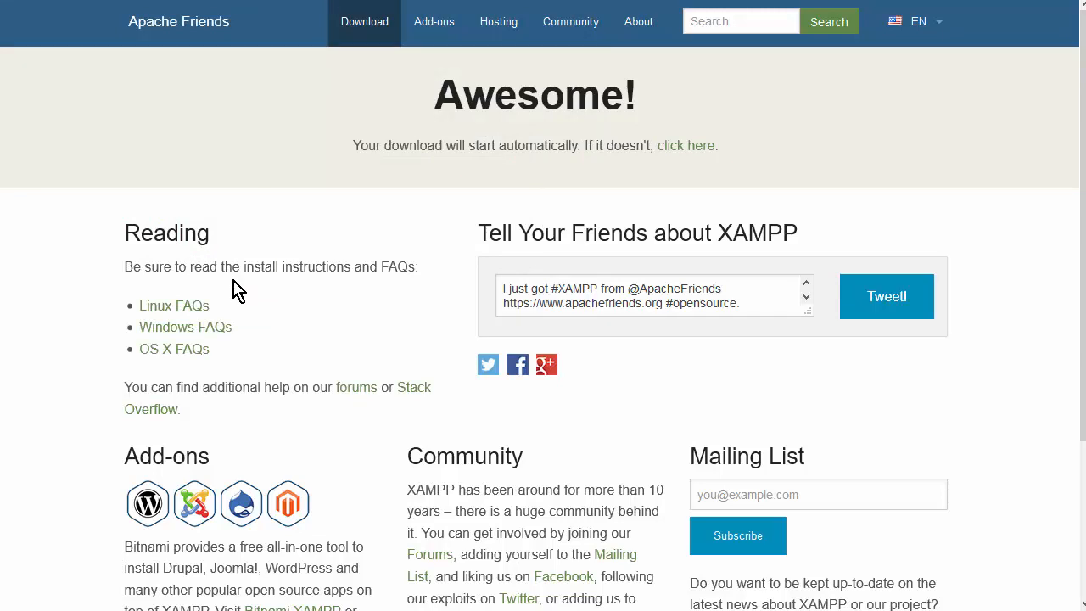
text(localkos)
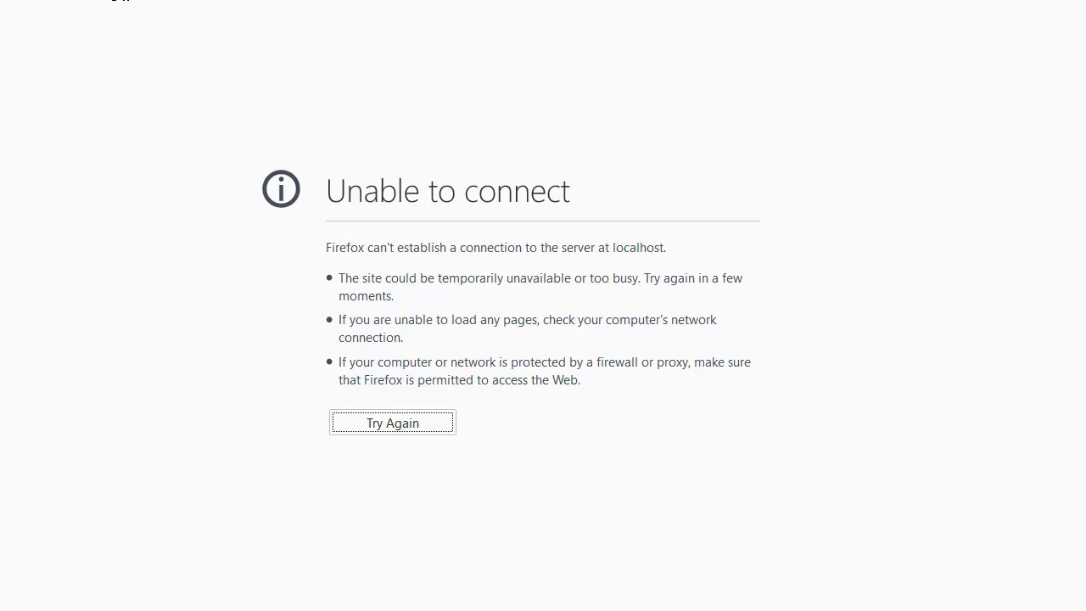
text(:81)
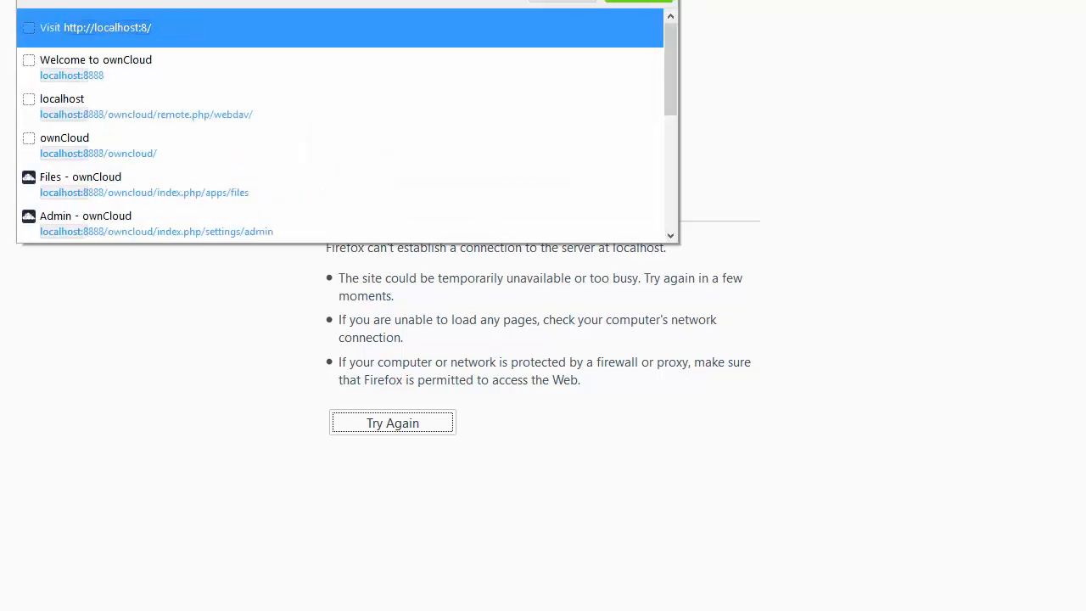
key(Return)
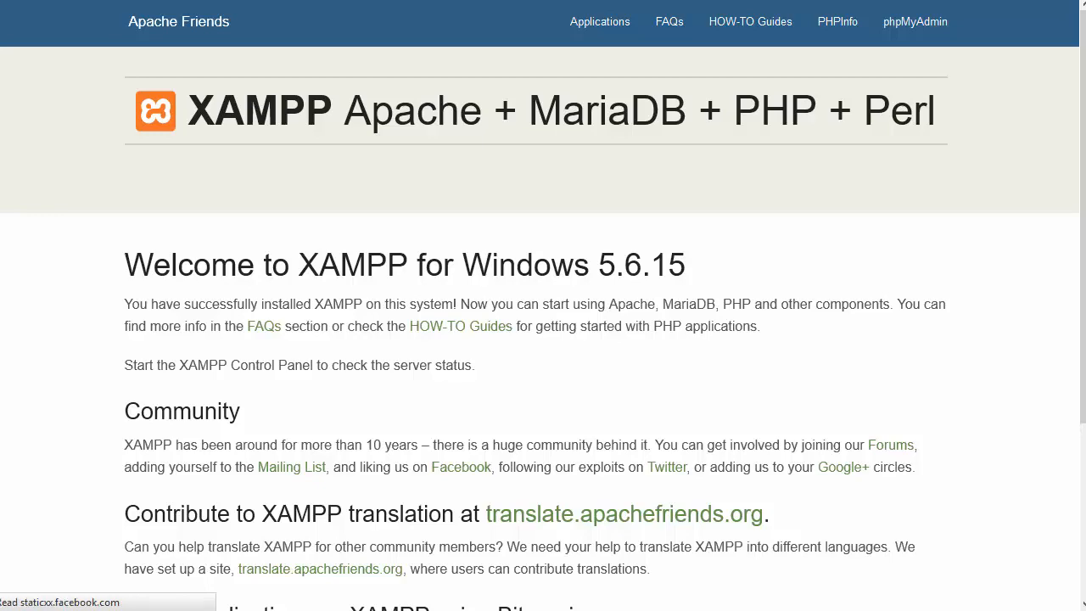
scroll(107, 105, down, 3)
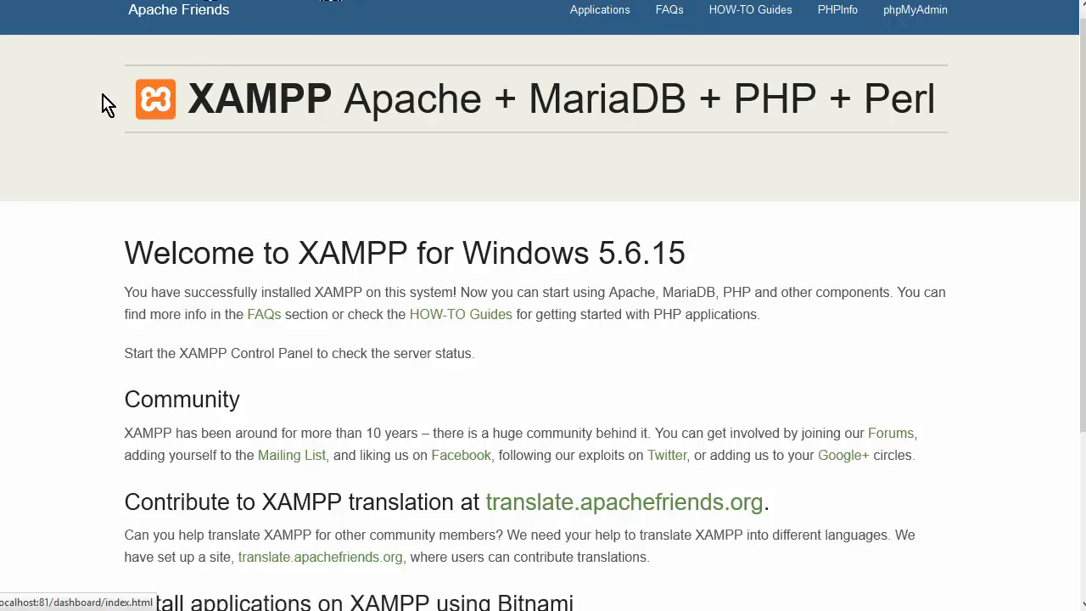
scroll(9, 85, up, 3)
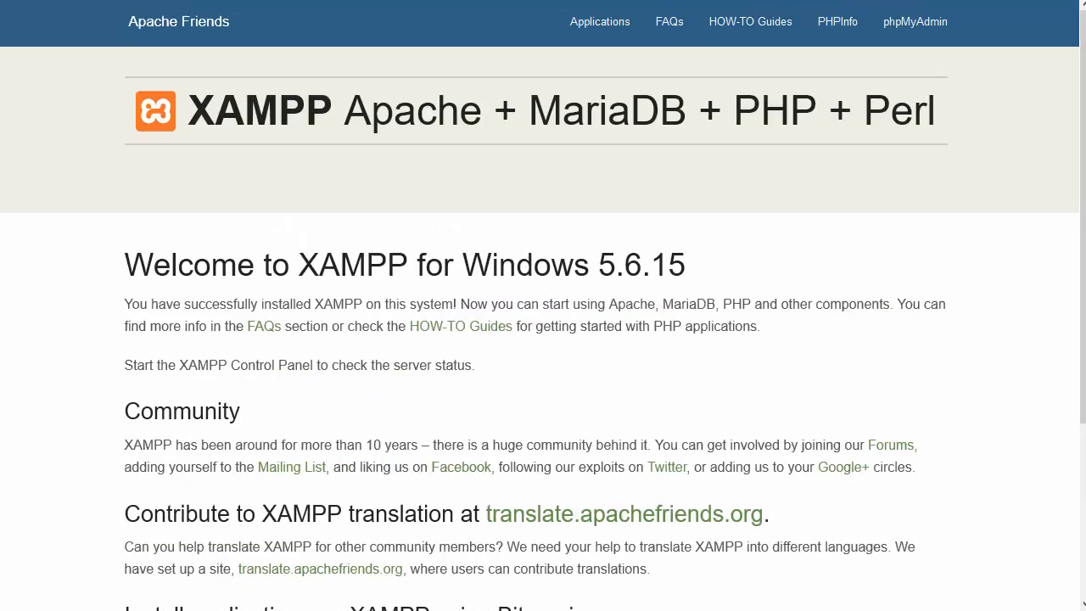